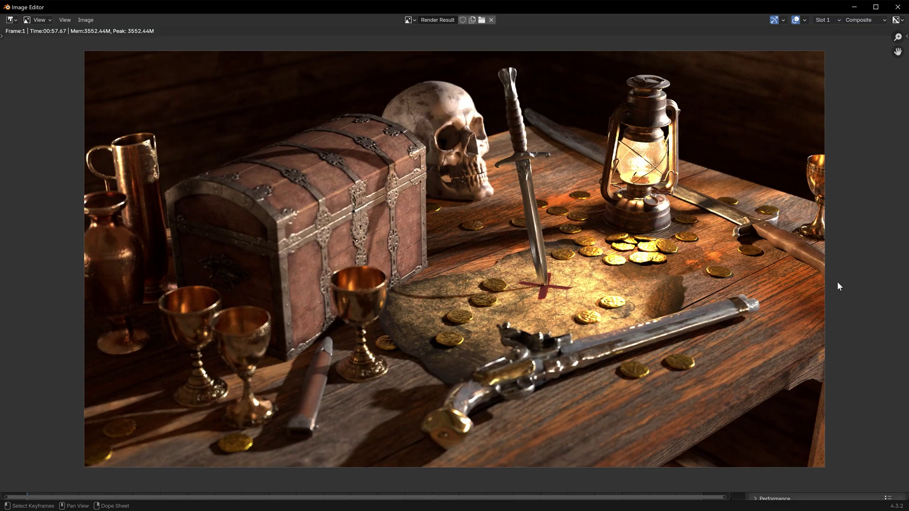
# Close the old render result, select Sun_Light, and render the current frame.
pyautogui.click(898, 7)
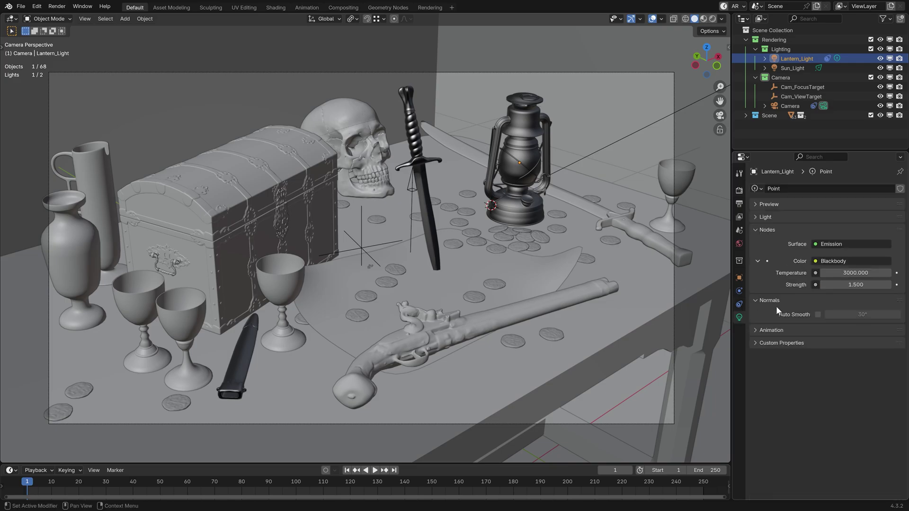
pyautogui.click(793, 68)
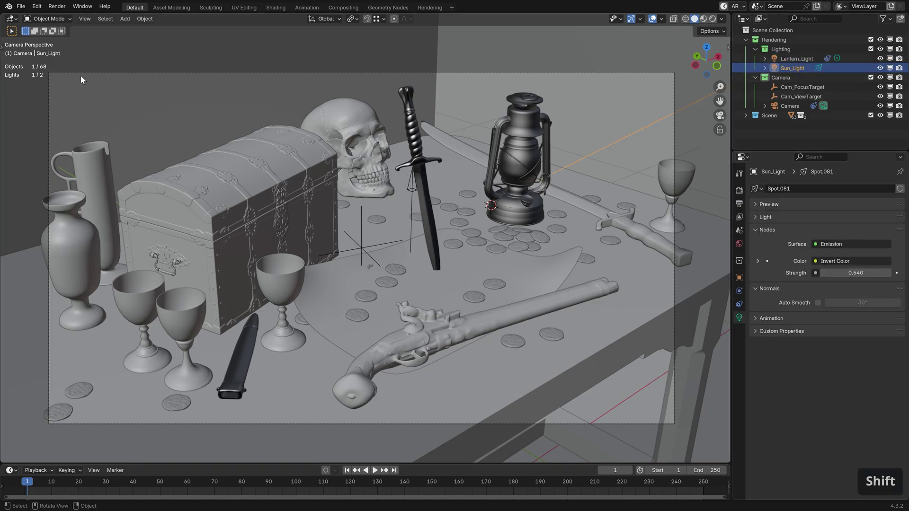
pyautogui.click(57, 6)
pyautogui.click(99, 18)
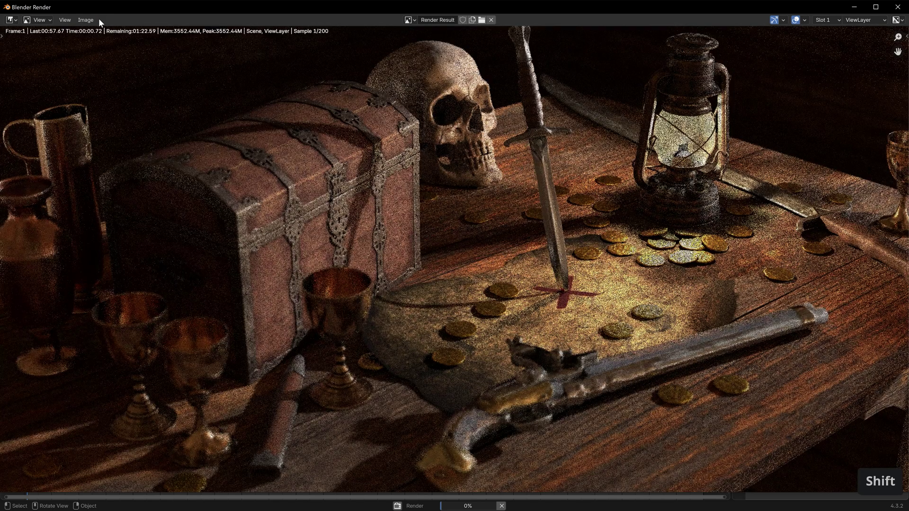
pyautogui.keyDown('ctrl'); pyautogui.moveTo(138, 78); pyautogui.dragTo(137, 108, button='middle'); pyautogui.keyUp('ctrl')
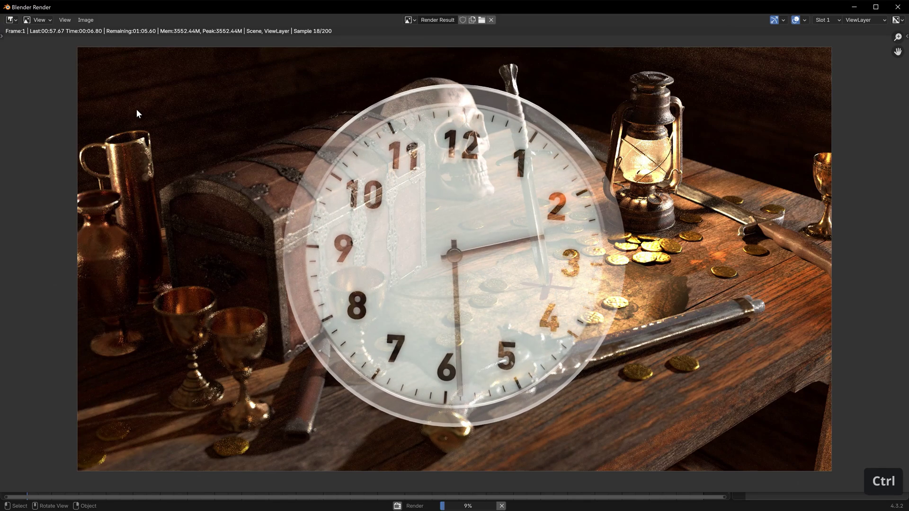
# Switch the viewport to Rendered shading and orbit out of the camera view.
pyautogui.press('z')
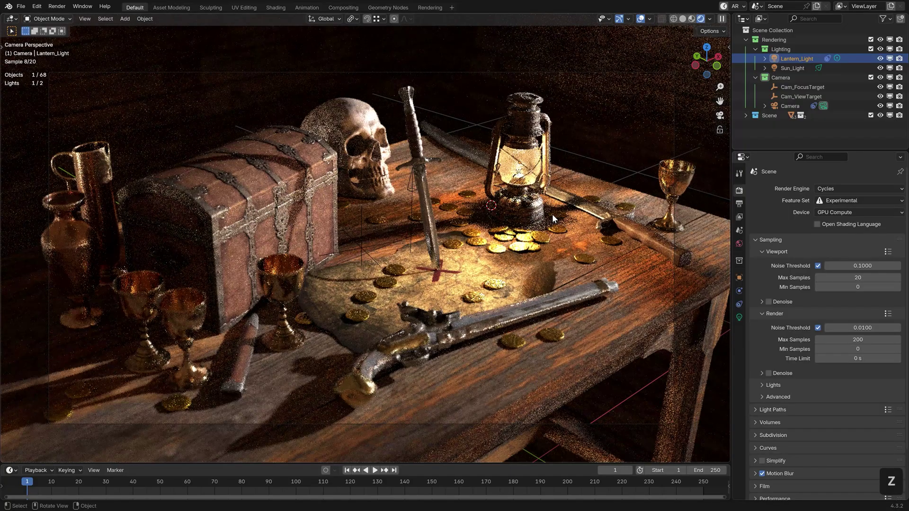
pyautogui.moveTo(552, 214)
pyautogui.mouseDown(button='middle')
pyautogui.moveTo(556, 228)
pyautogui.moveTo(549, 223)
pyautogui.mouseUp(button='middle')
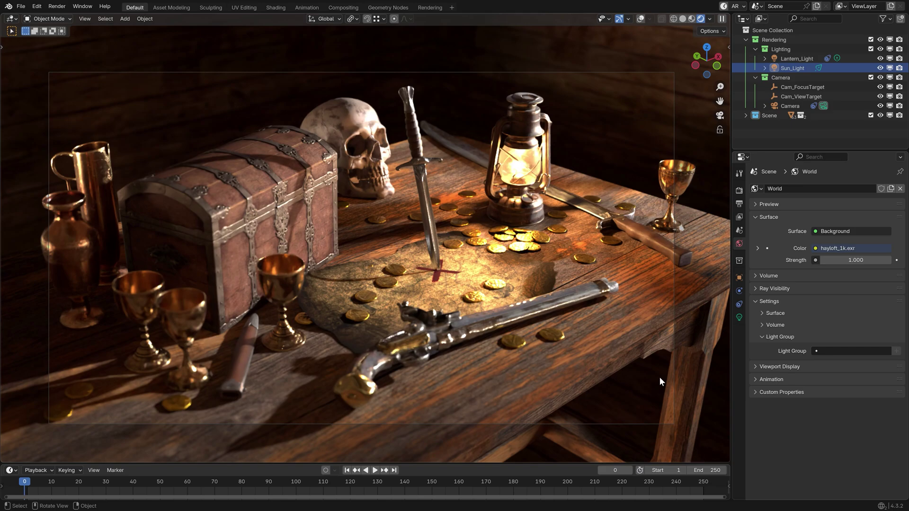
# Drop World Strength to 0, then hide and re-show Sun_Light and Lantern_Light.
pyautogui.moveTo(849, 260); pyautogui.dragTo(823, 260)
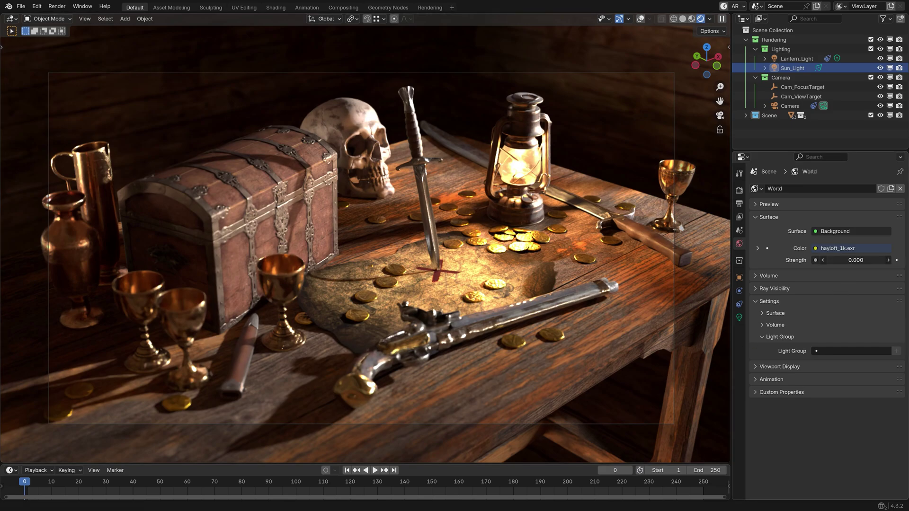
pyautogui.click(880, 67)
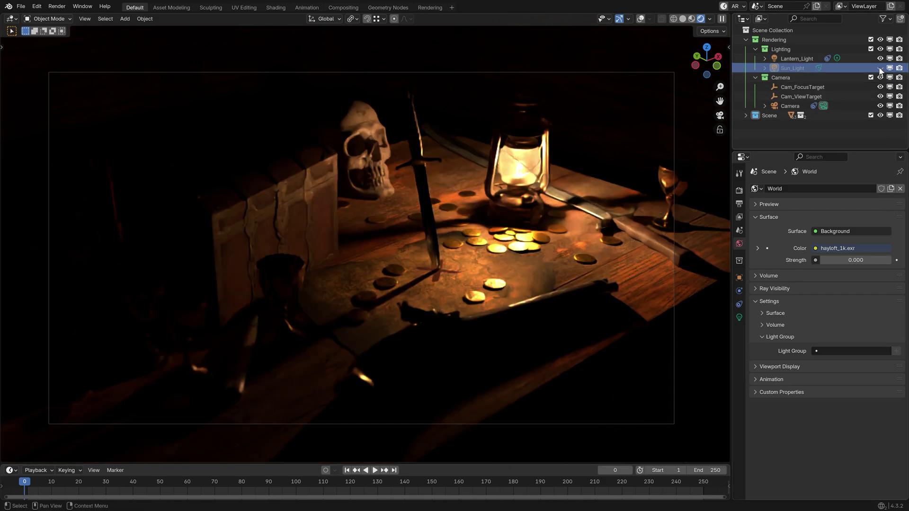
pyautogui.click(880, 58)
pyautogui.click(881, 59)
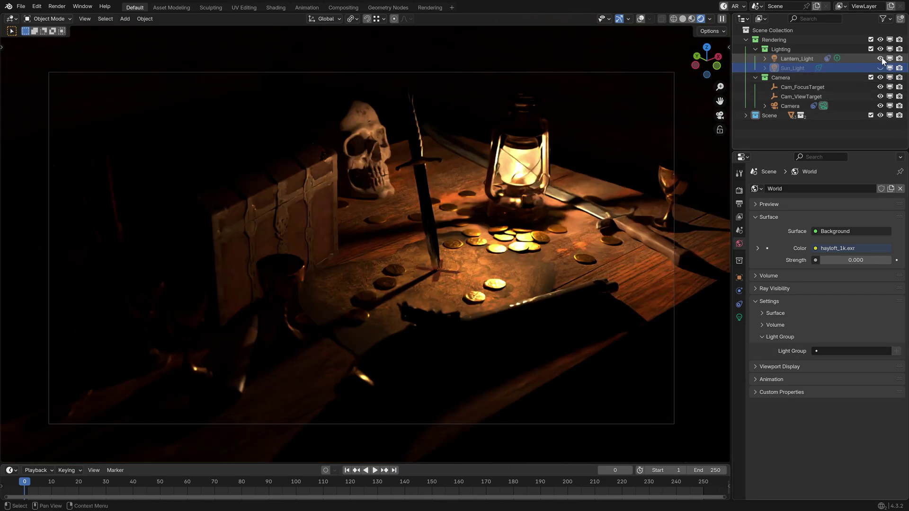
pyautogui.click(880, 68)
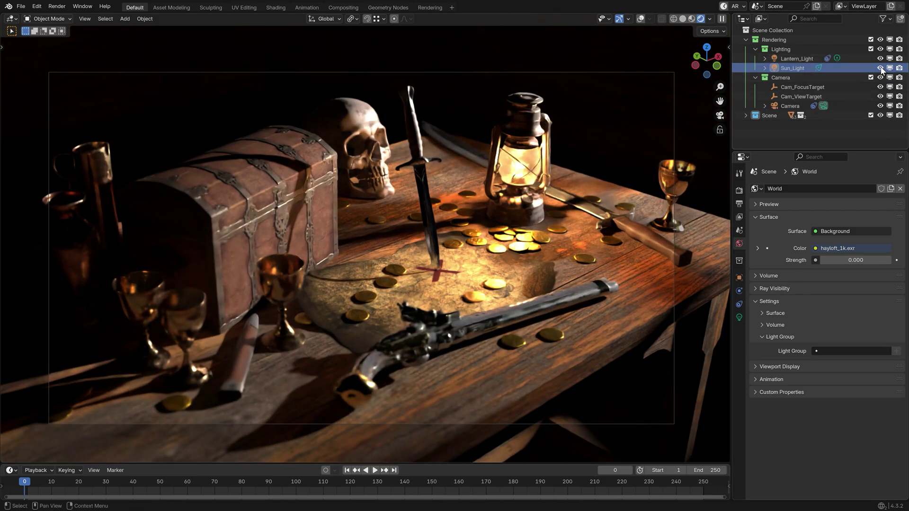
# Set World Strength back to 1 and render a fresh frame with F12.
pyautogui.click(874, 260)
pyautogui.write('1')
pyautogui.press('Return')
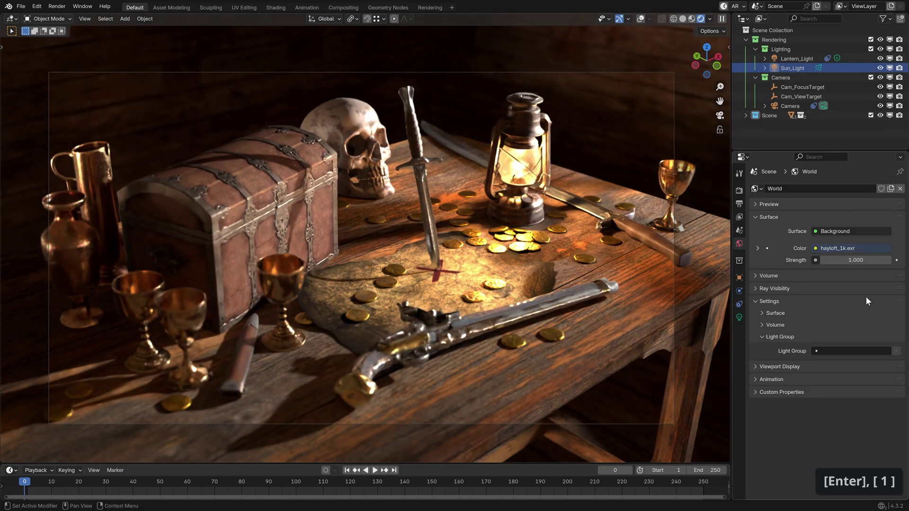
pyautogui.press('F12')
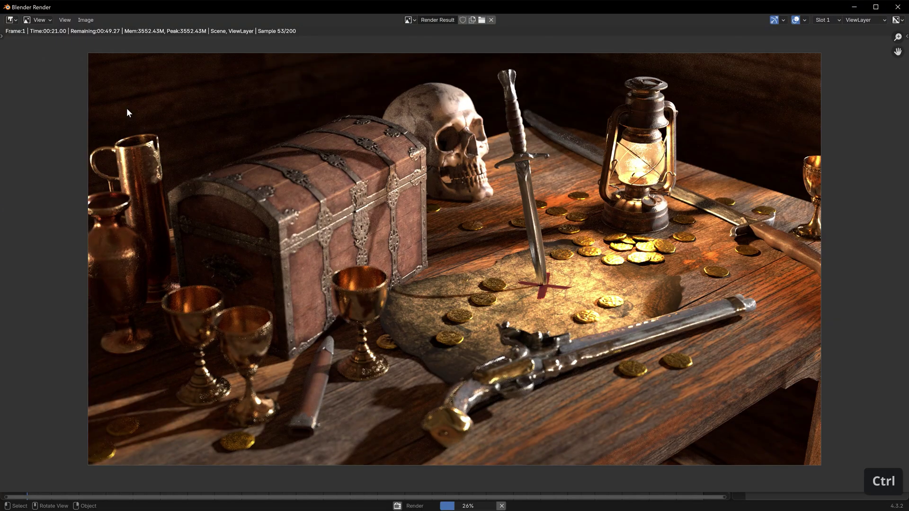
# Tint the Colour Balance gain toward blue and outline a mask around the chest and goblet.
pyautogui.press('Escape')
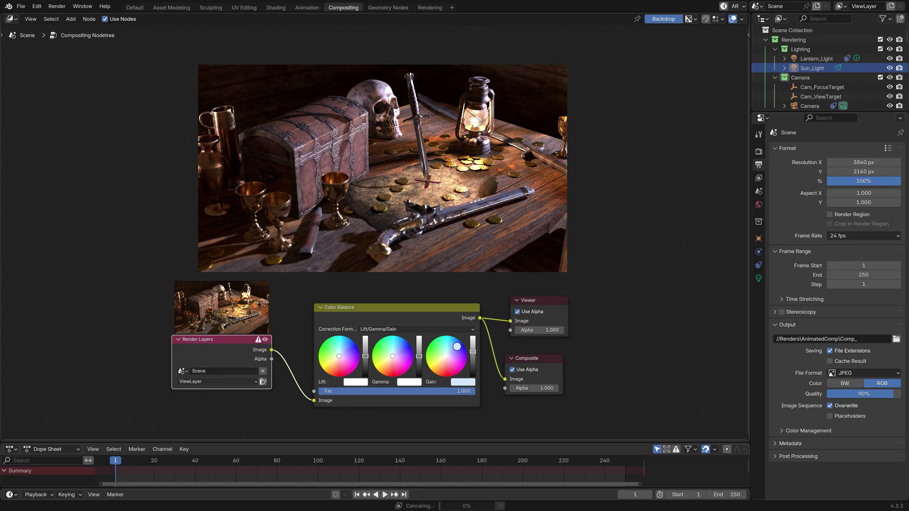
pyautogui.moveTo(457, 347); pyautogui.dragTo(461, 343)
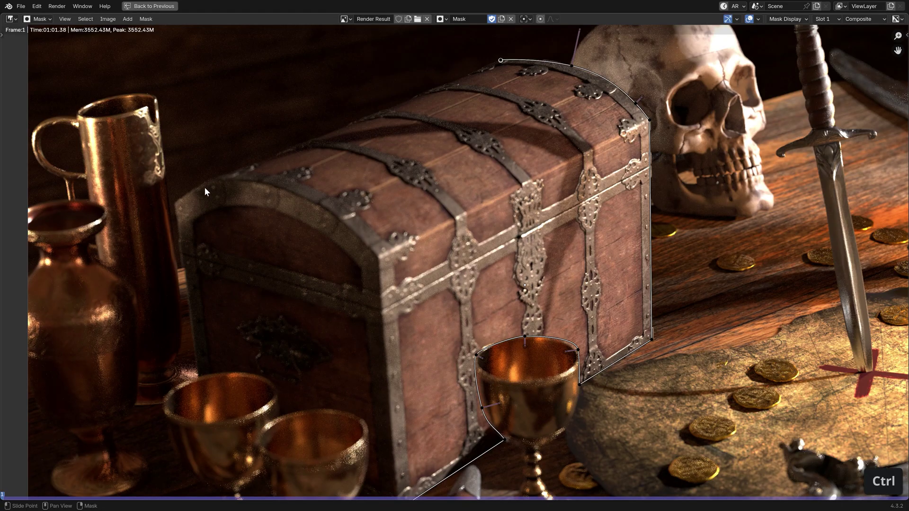
pyautogui.keyDown('ctrl'); pyautogui.click(211, 177); pyautogui.keyUp('ctrl')
pyautogui.keyDown('ctrl'); pyautogui.click(197, 377); pyautogui.keyUp('ctrl')
pyautogui.keyDown('ctrl'); pyautogui.click(254, 374); pyautogui.keyUp('ctrl')
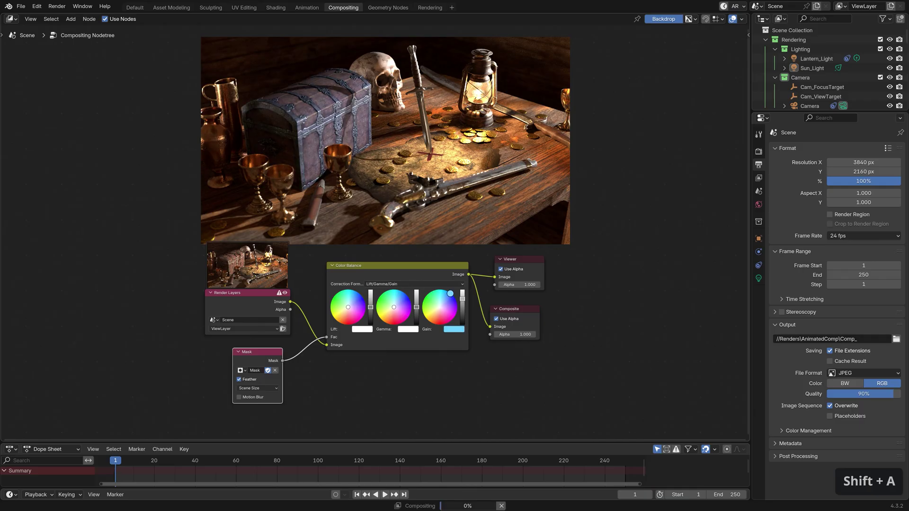
# Preview the Sun, Lantern and Environment passes, make Multiply pale blue, and preview the final Add.
pyautogui.keyDown('ctrl'); pyautogui.keyDown('shift'); pyautogui.click(329, 348); pyautogui.keyUp('shift'); pyautogui.keyUp('ctrl')
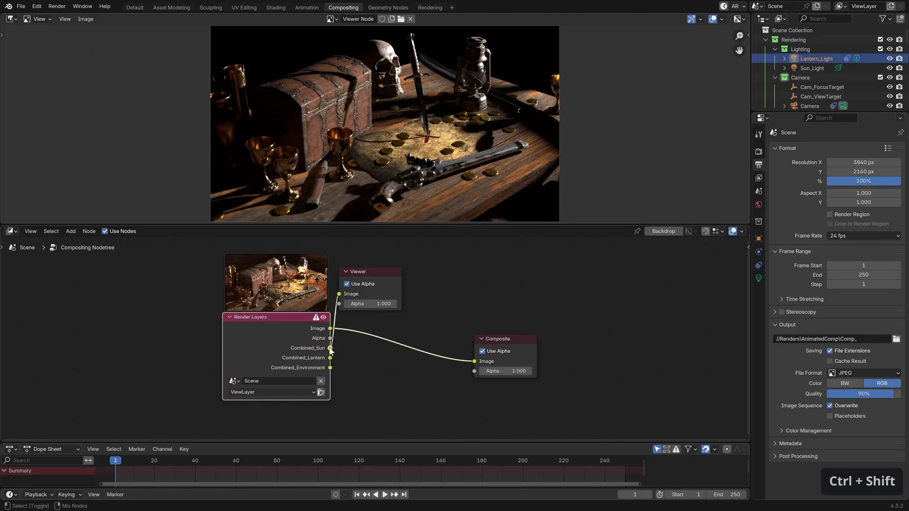
pyautogui.keyDown('ctrl'); pyautogui.keyDown('shift'); pyautogui.click(330, 358); pyautogui.keyUp('shift'); pyautogui.keyUp('ctrl')
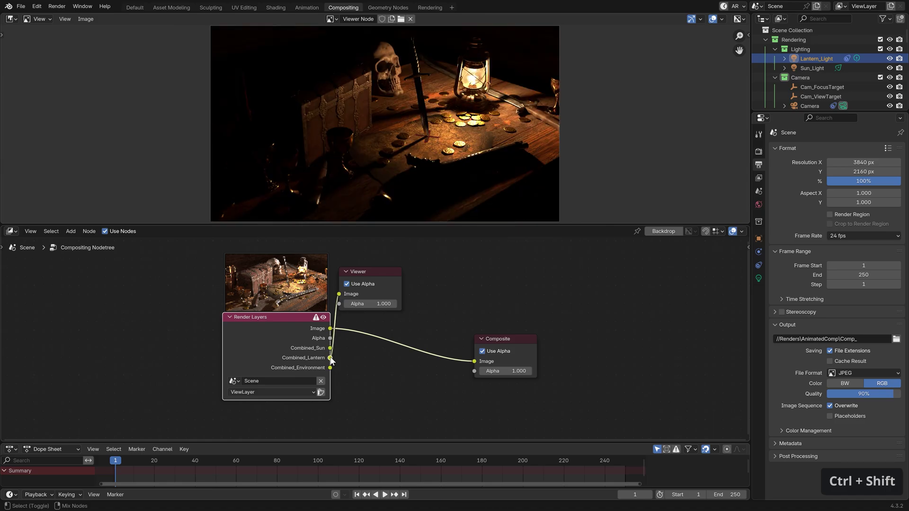
pyautogui.keyDown('ctrl'); pyautogui.keyDown('shift'); pyautogui.click(330, 369); pyautogui.keyUp('shift'); pyautogui.keyUp('ctrl')
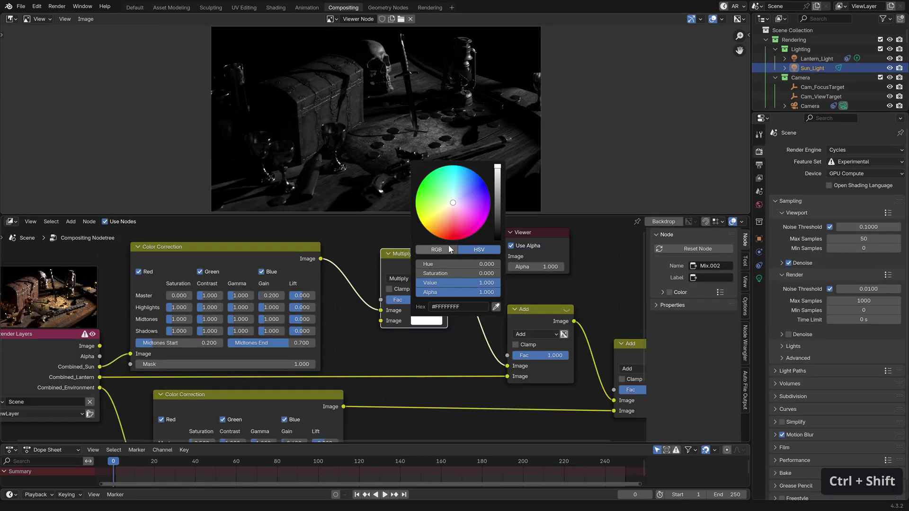
pyautogui.moveTo(455, 209); pyautogui.dragTo(459, 192)
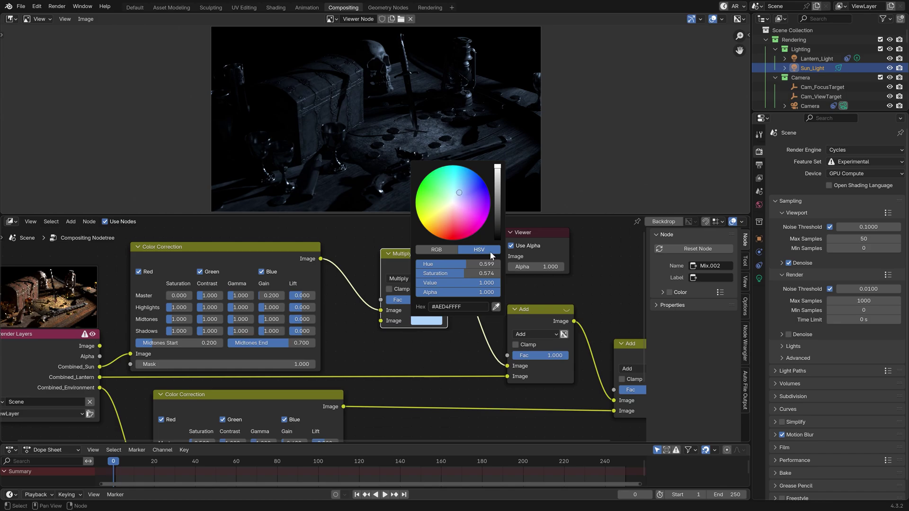
pyautogui.moveTo(584, 307); pyautogui.dragTo(411, 283, button='middle')
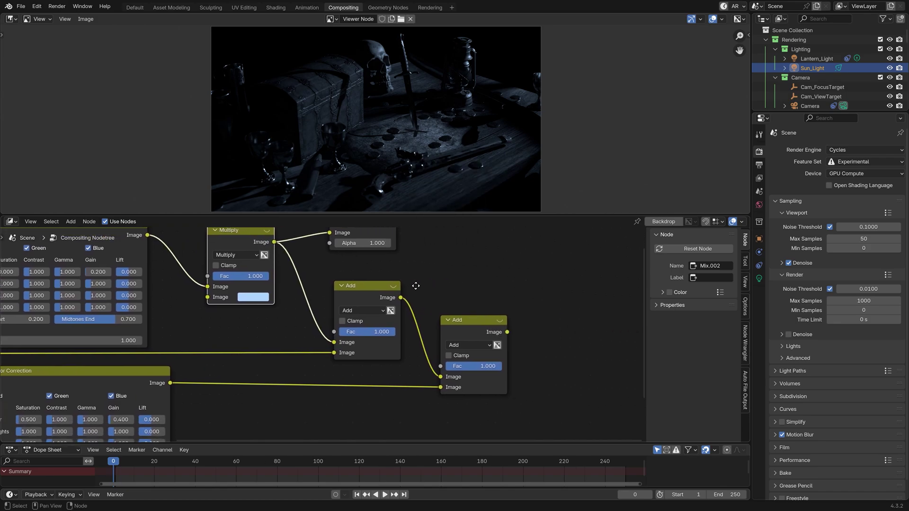
pyautogui.keyDown('ctrl'); pyautogui.keyDown('shift'); pyautogui.click(478, 323); pyautogui.keyUp('shift'); pyautogui.keyUp('ctrl')
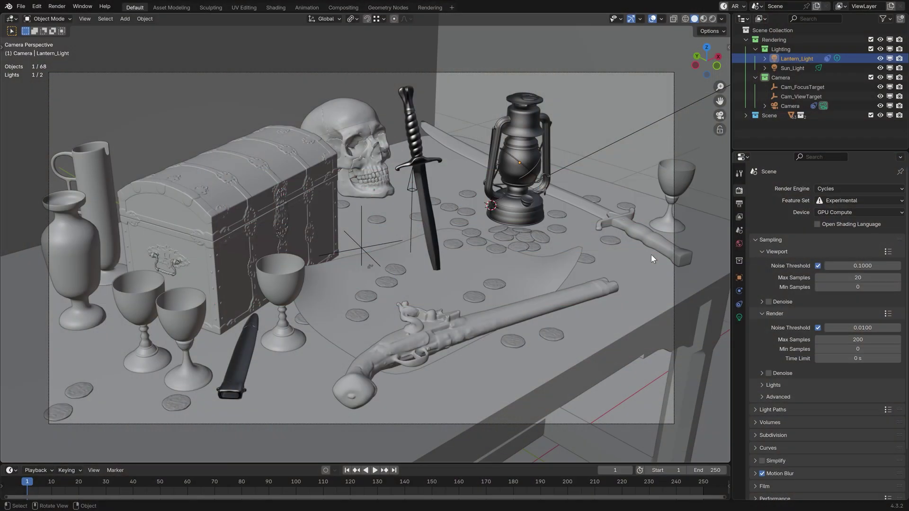
# Add three entries under View Layer Light Groups and name them Sun, Lantern and Environment.
pyautogui.click(739, 217)
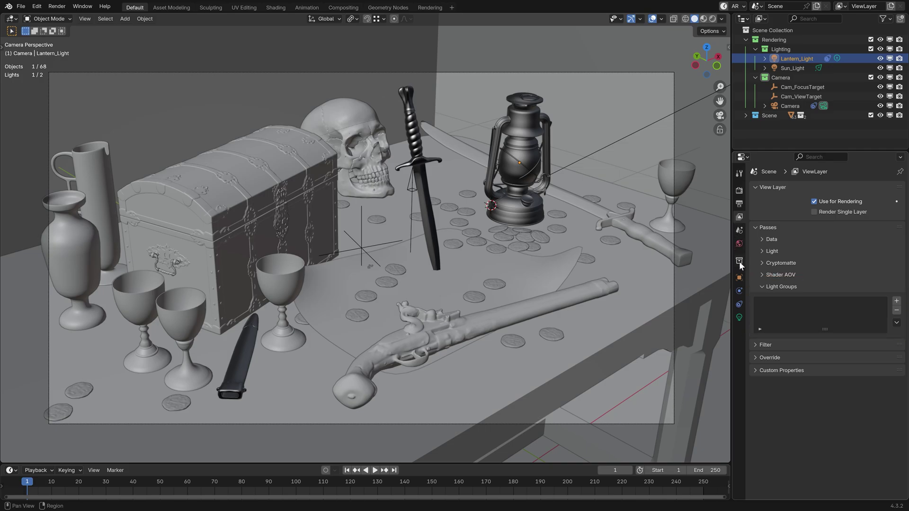
pyautogui.click(896, 303)
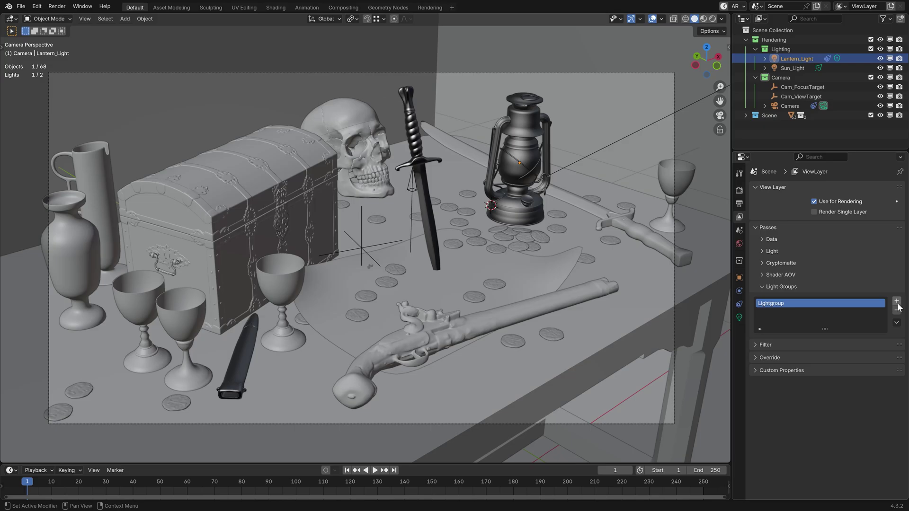
pyautogui.click(896, 303)
pyautogui.click(897, 304)
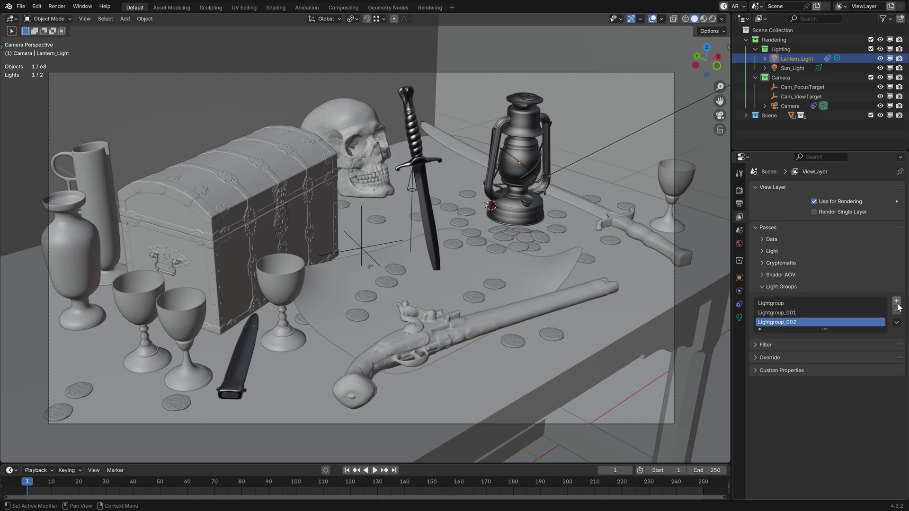
pyautogui.doubleClick(786, 303)
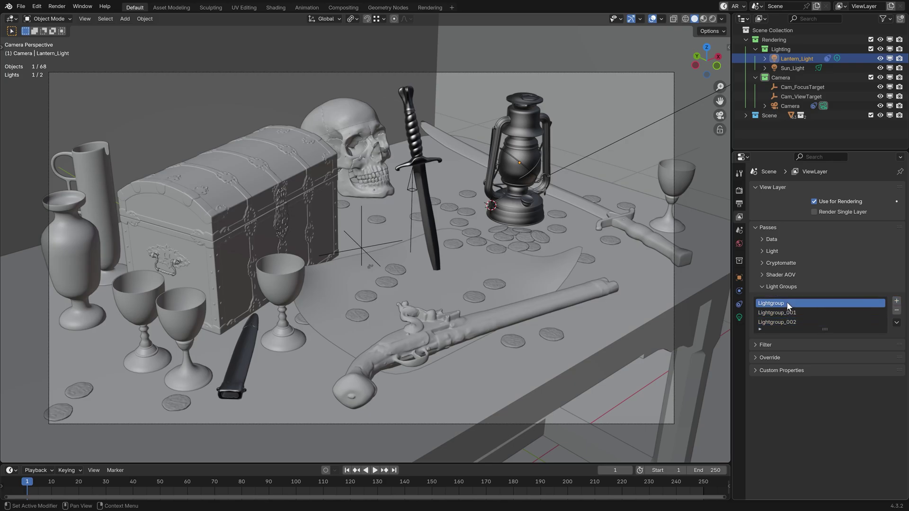
pyautogui.write('Sun')
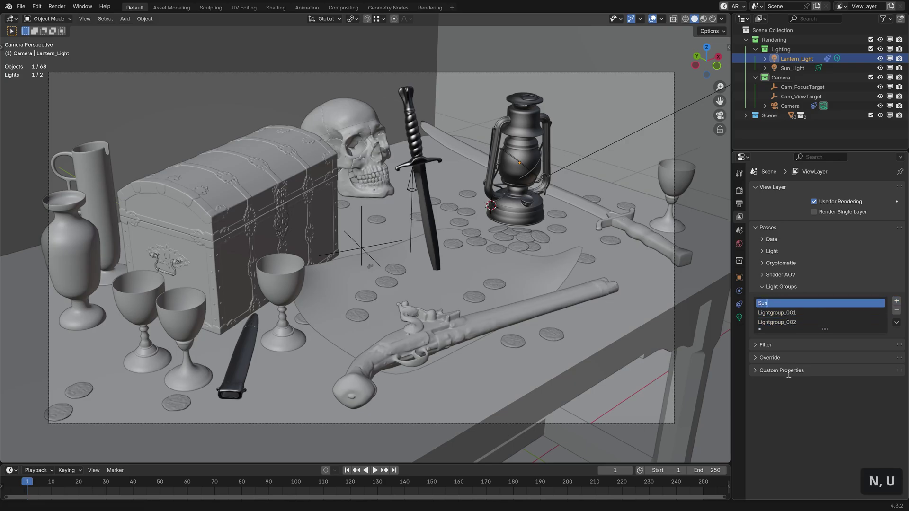
pyautogui.press('Tab')
pyautogui.write('Lantern')
pyautogui.press('Tab')
pyautogui.write('Environment')
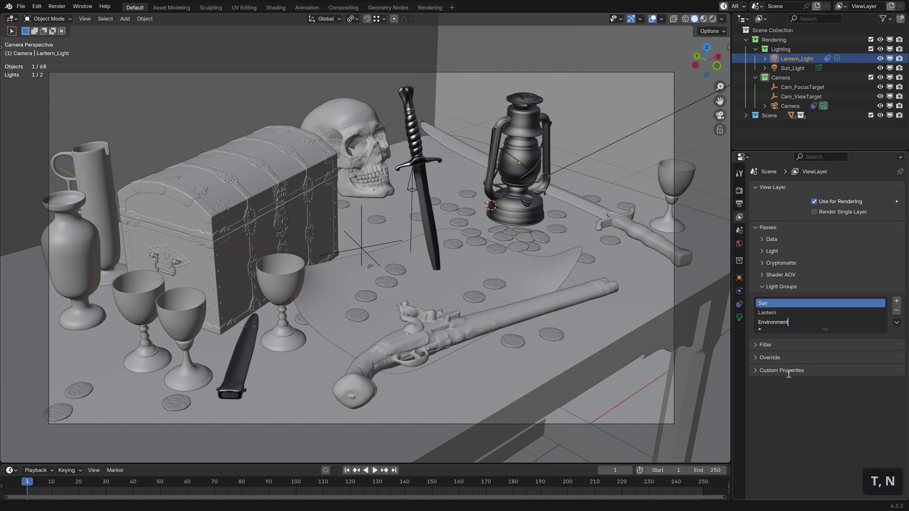
pyautogui.press('Return')
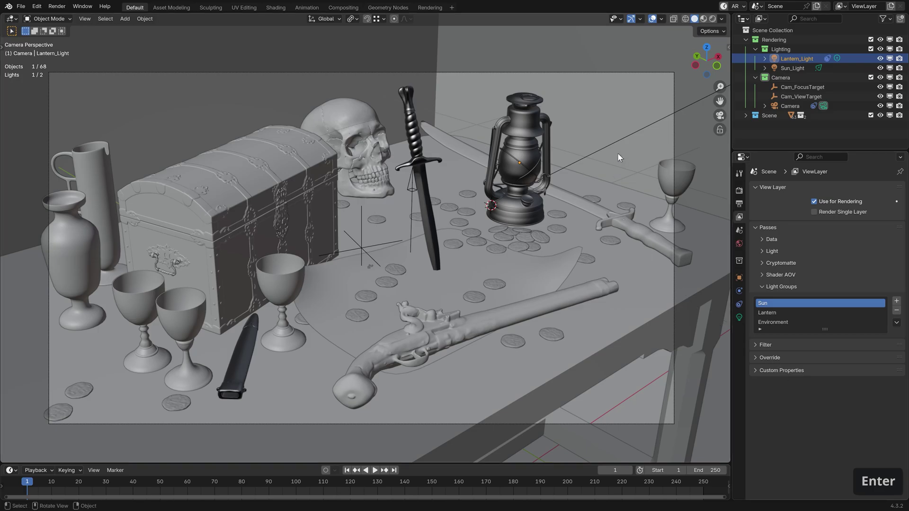
# Select Sun_Light and set its Object Properties Light Group to Sun.
pyautogui.click(618, 141)
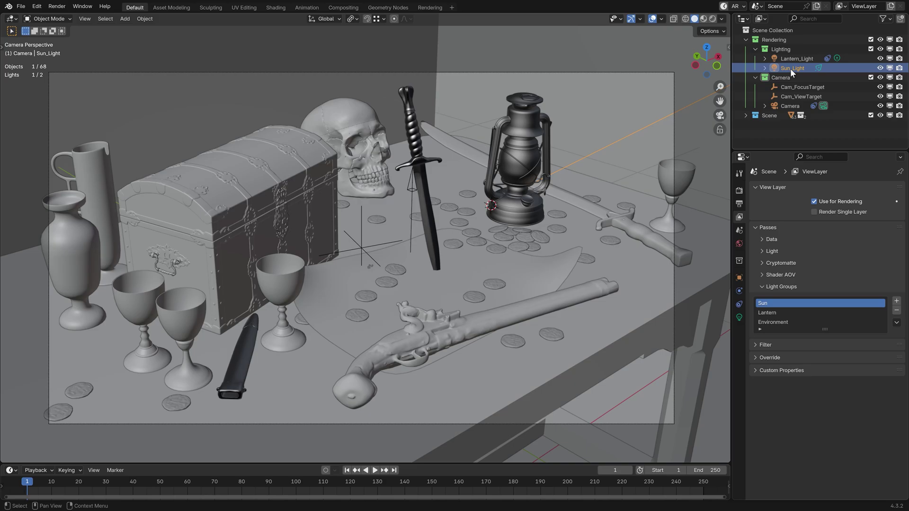
pyautogui.click(740, 277)
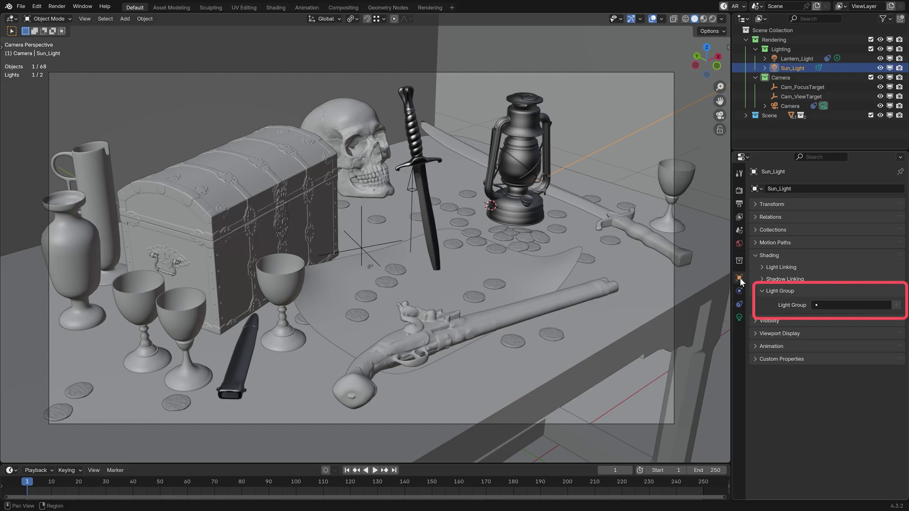
pyautogui.click(845, 306)
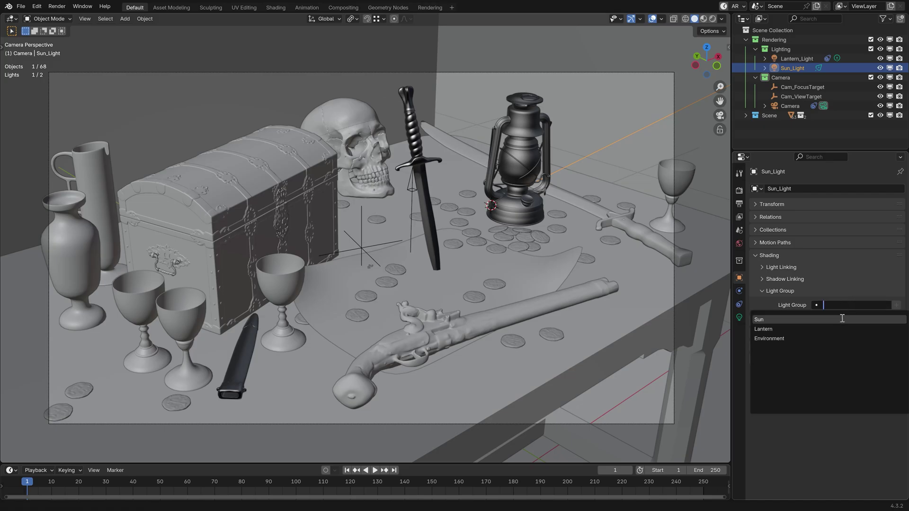
pyautogui.click(841, 319)
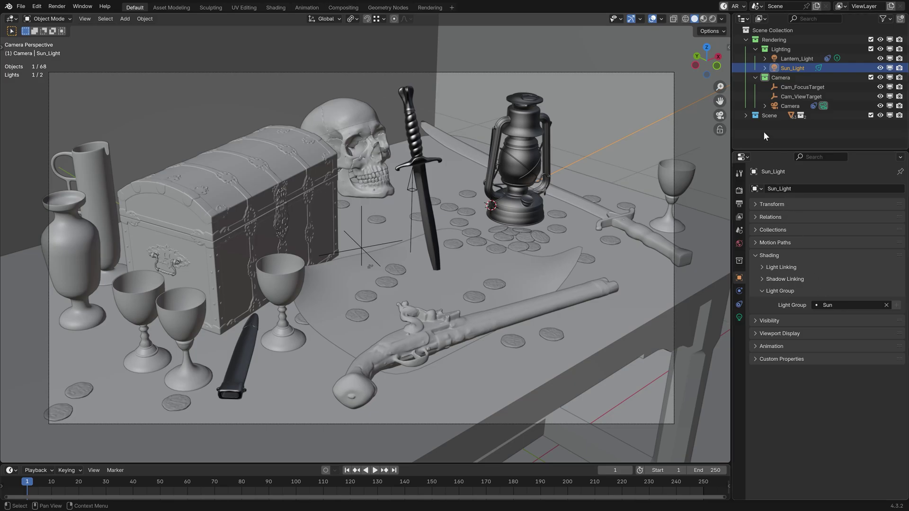
# Set Lantern_Light's Light Group to Lantern.
pyautogui.click(799, 57)
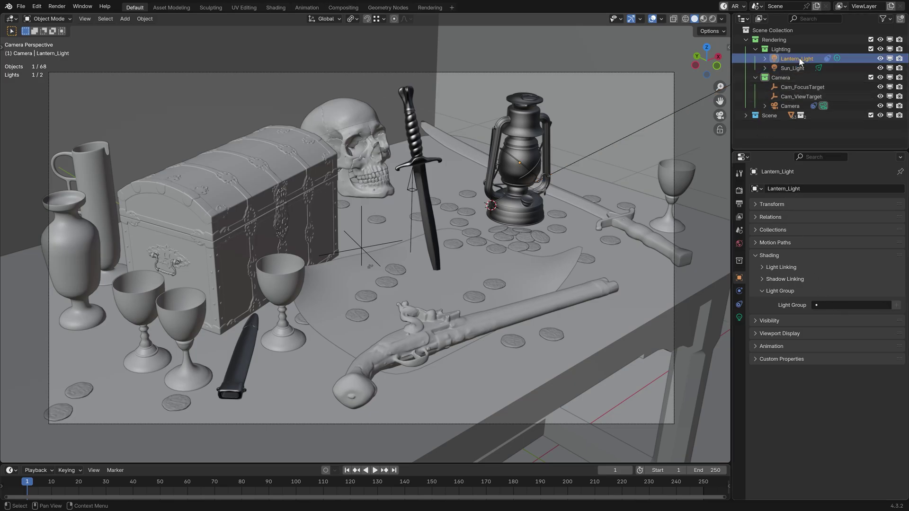
pyautogui.click(836, 304)
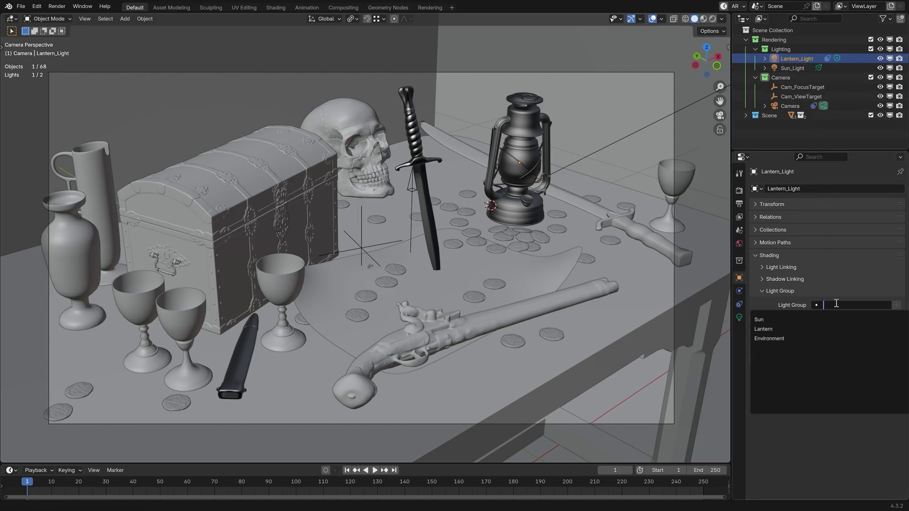
pyautogui.click(837, 328)
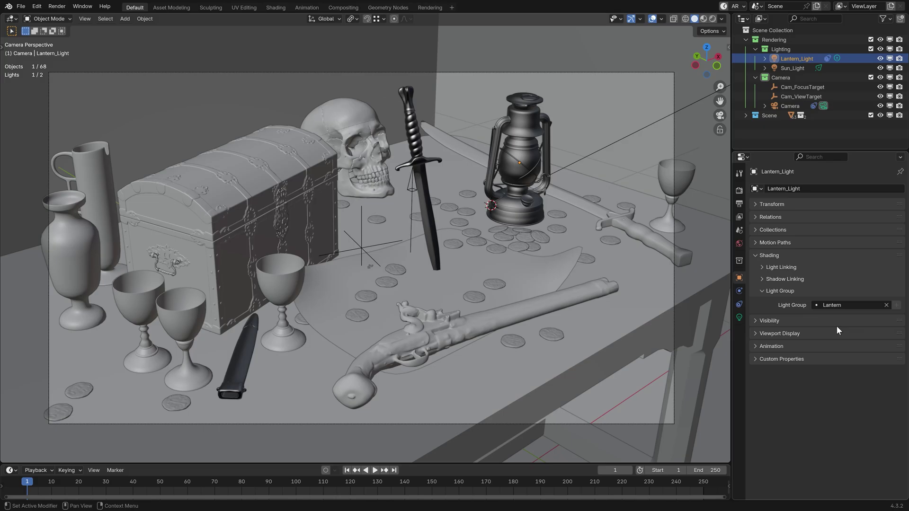
# Set the World's Light Group to Environment in World Properties.
pyautogui.click(736, 243)
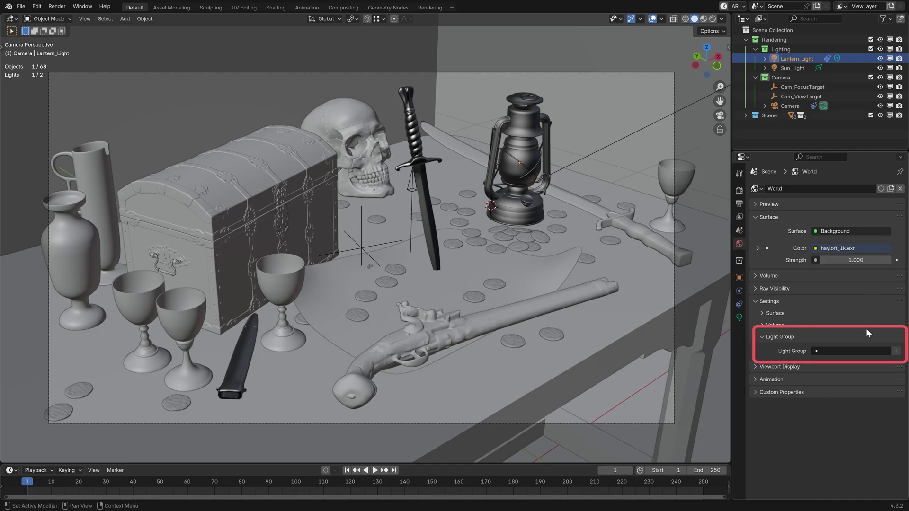
pyautogui.click(864, 351)
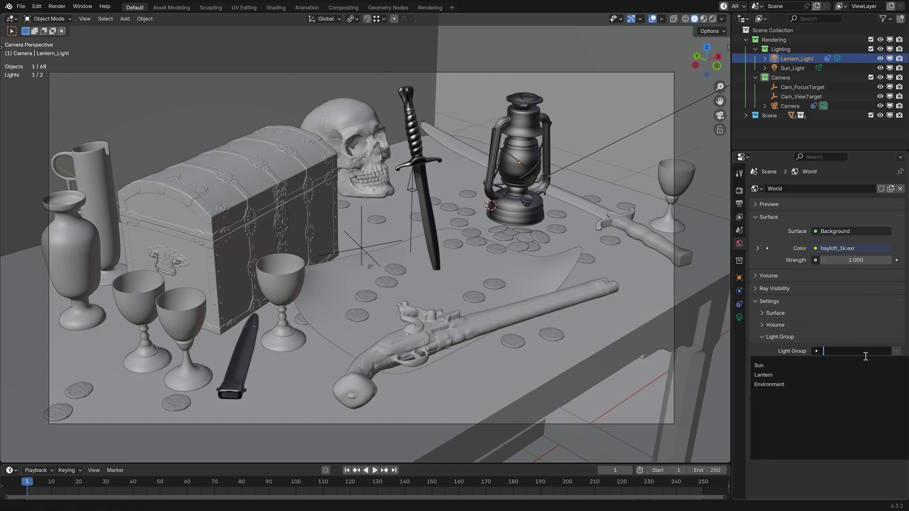
pyautogui.click(867, 382)
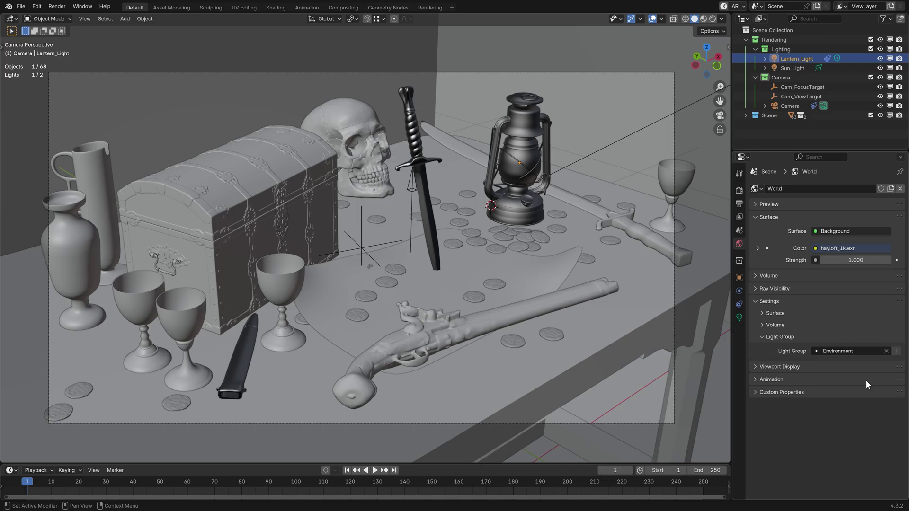
# Render a still image with Render > Render Image.
pyautogui.click(57, 7)
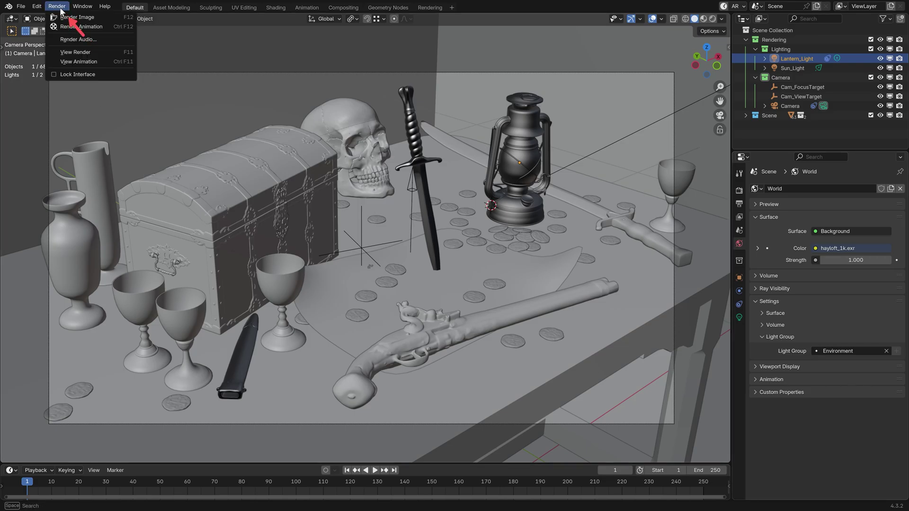
pyautogui.click(115, 18)
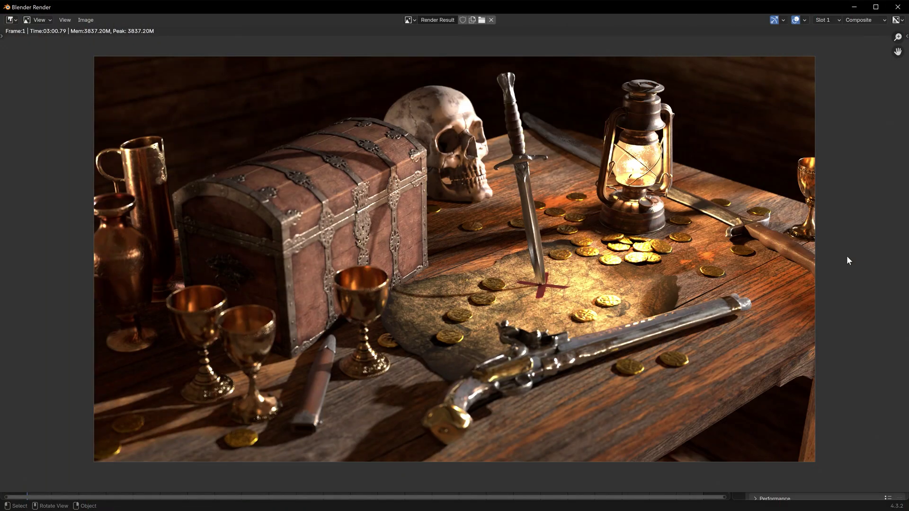
# Close the finished render window and switch to the Compositing workspace.
pyautogui.click(896, 7)
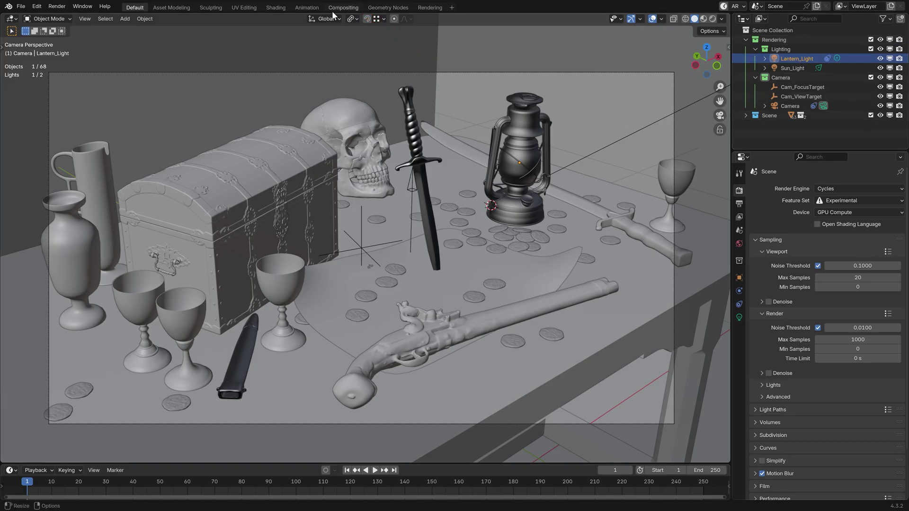
pyautogui.click(452, 8)
pyautogui.moveTo(453, 21)
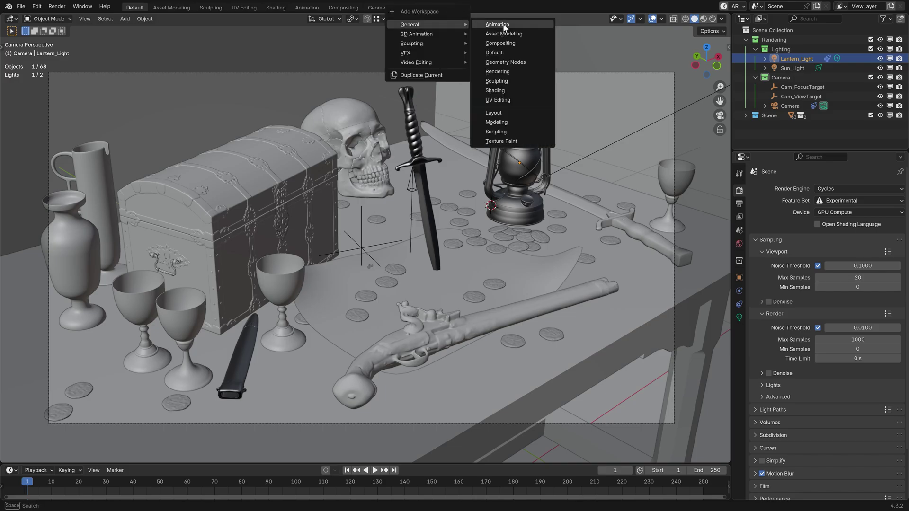
pyautogui.click(352, 8)
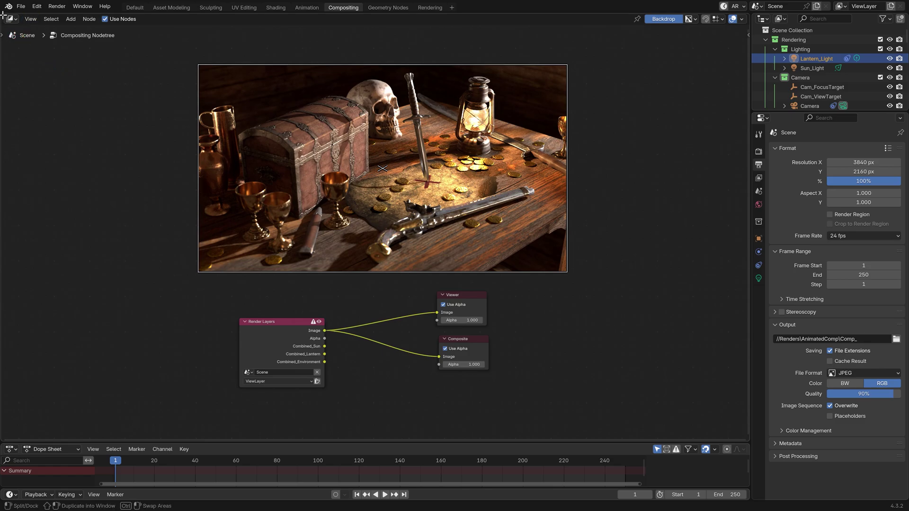
# Split off a top Image Editor area displaying the Viewer Node image.
pyautogui.moveTo(3, 16); pyautogui.dragTo(31, 222)
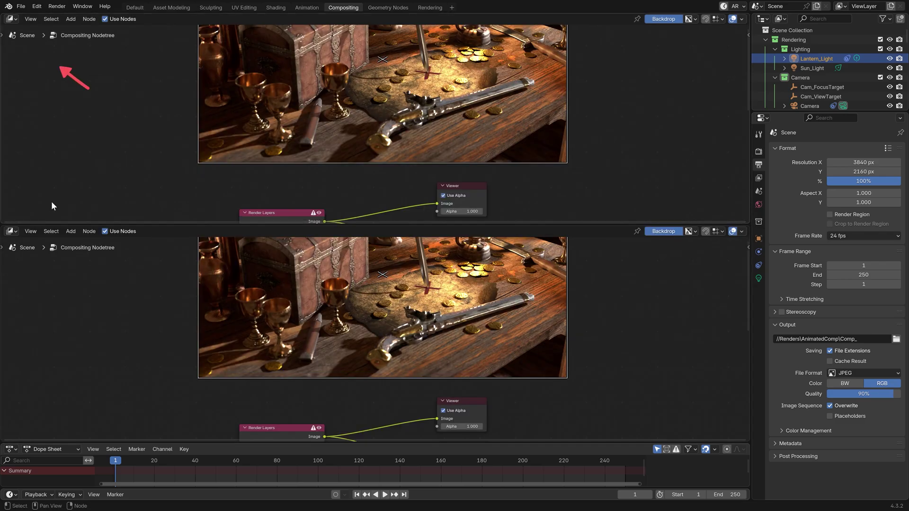
pyautogui.click(12, 19)
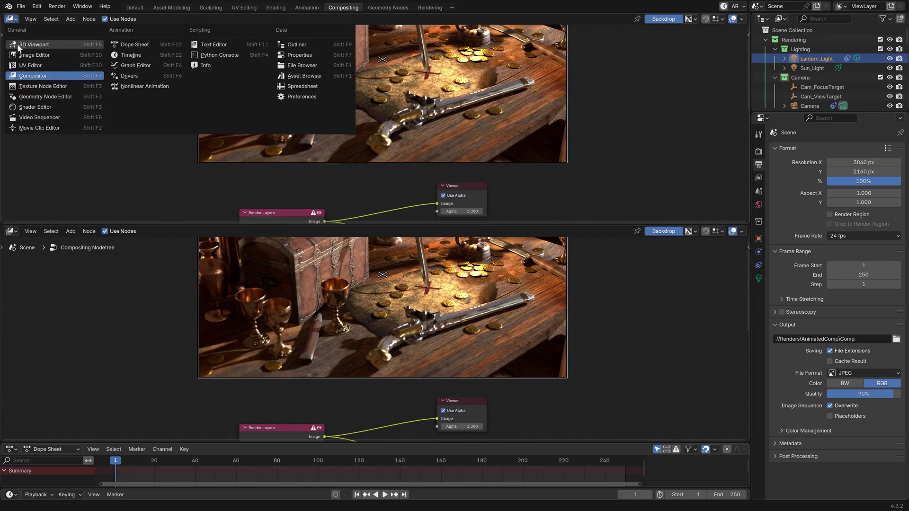
pyautogui.click(41, 55)
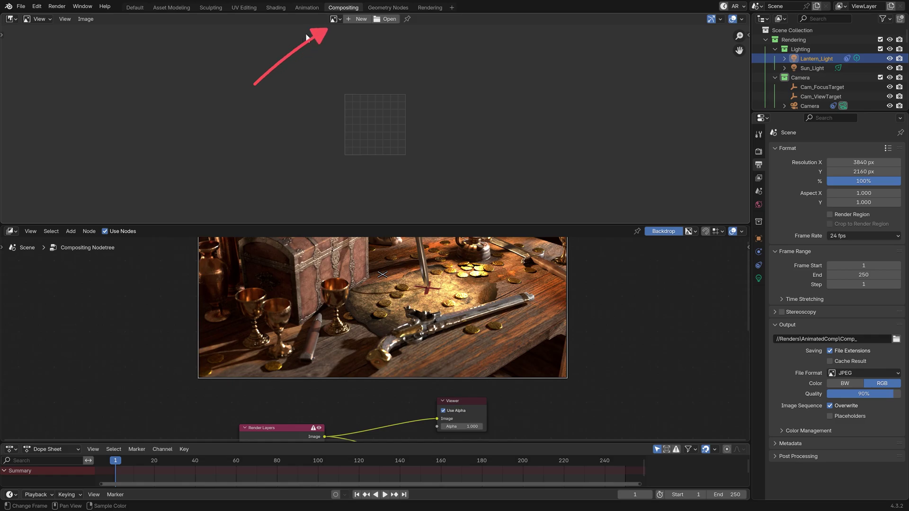
pyautogui.click(334, 20)
pyautogui.write('view')
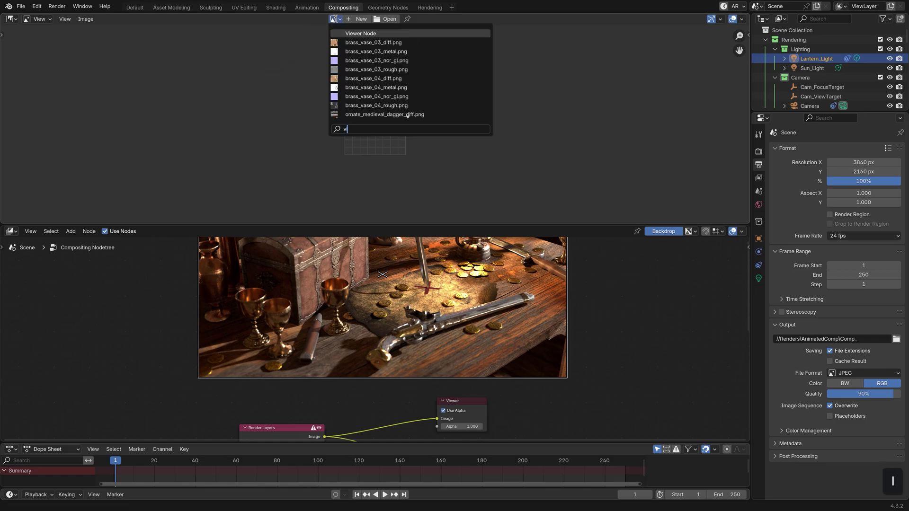
pyautogui.click(383, 33)
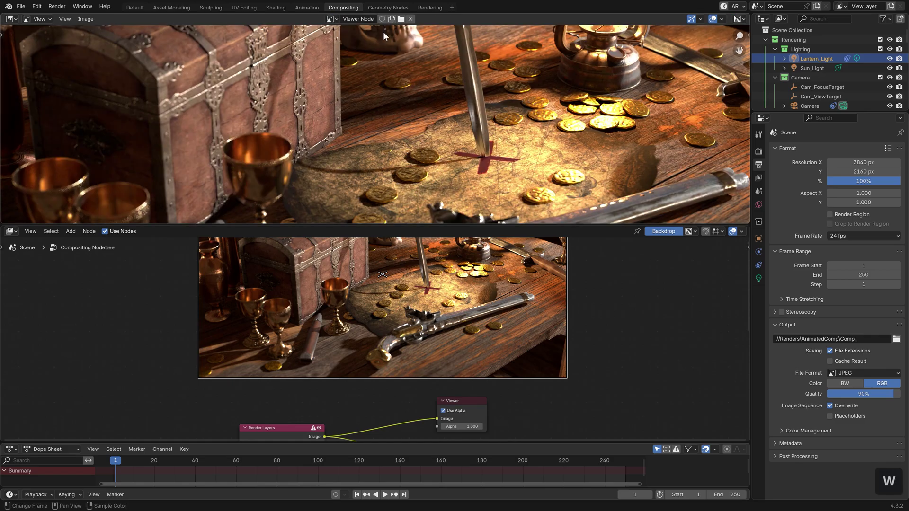
pyautogui.keyDown('ctrl'); pyautogui.moveTo(406, 45); pyautogui.dragTo(427, 225, button='middle'); pyautogui.keyUp('ctrl')
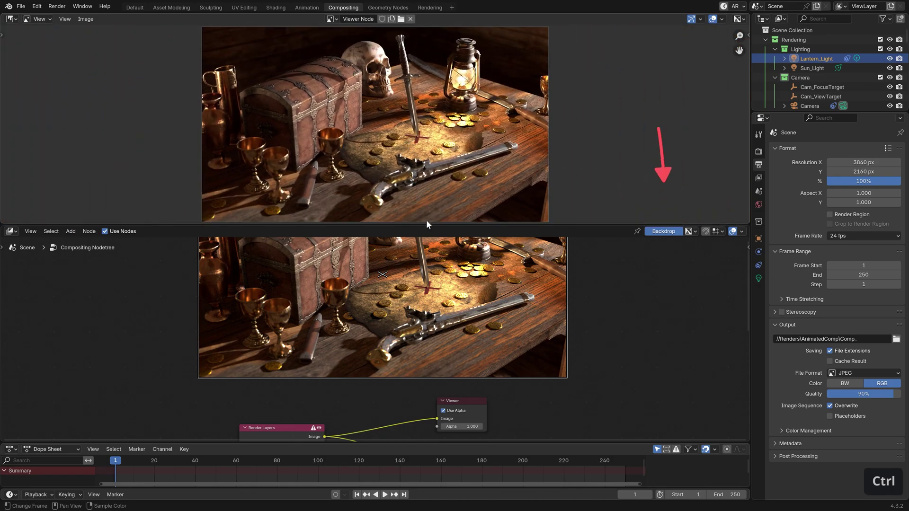
# Turn off the node editor Backdrop, frame all nodes, and sample the viewer image colours.
pyautogui.click(665, 232)
pyautogui.press('Home')
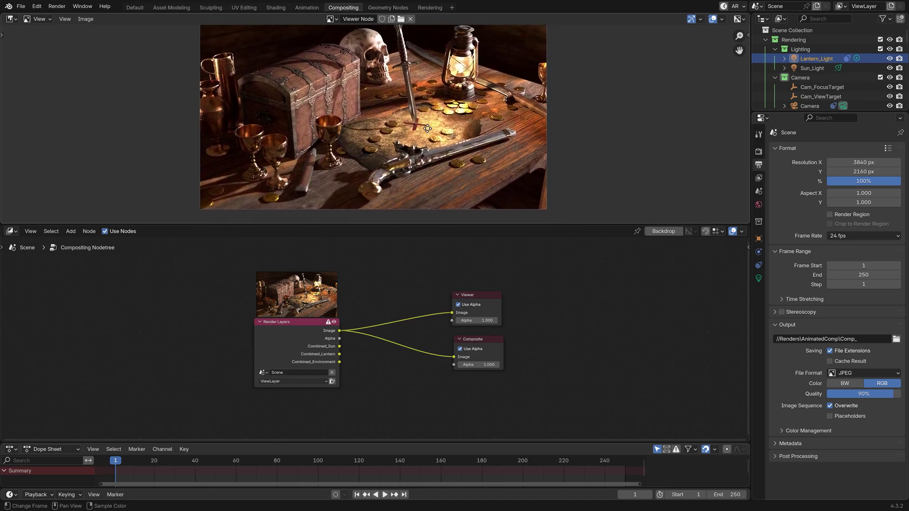
pyautogui.keyDown('ctrl'); pyautogui.moveTo(442, 136); pyautogui.dragTo(464, 141, button='middle'); pyautogui.keyUp('ctrl')
pyautogui.moveTo(421, 77)
pyautogui.mouseDown(button='right')
pyautogui.moveTo(375, 98)
pyautogui.moveTo(368, 115)
pyautogui.moveTo(376, 129)
pyautogui.moveTo(459, 124)
pyautogui.moveTo(471, 135)
pyautogui.mouseUp(button='right')
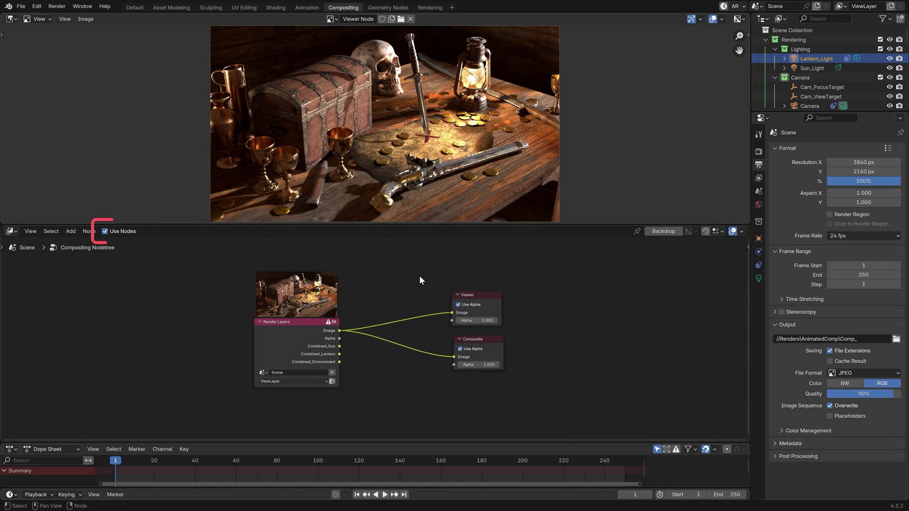
# View the Combined_Sun, Combined_Lantern, then Combined_Environment passes in the Viewer, ending on Environment.
pyautogui.keyDown('ctrl'); pyautogui.moveTo(391, 328); pyautogui.dragTo(398, 304, button='middle'); pyautogui.keyUp('ctrl')
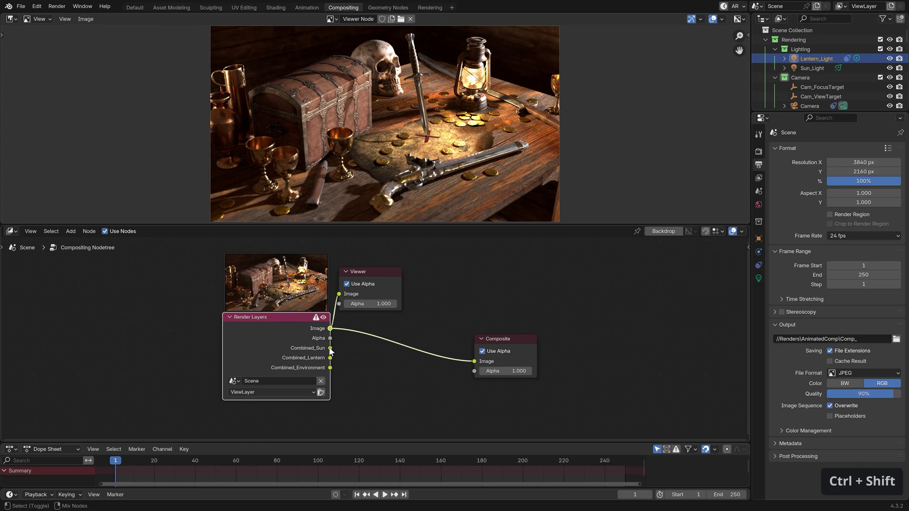
pyautogui.keyDown('ctrl'); pyautogui.keyDown('shift'); pyautogui.click(330, 349); pyautogui.keyUp('shift'); pyautogui.keyUp('ctrl')
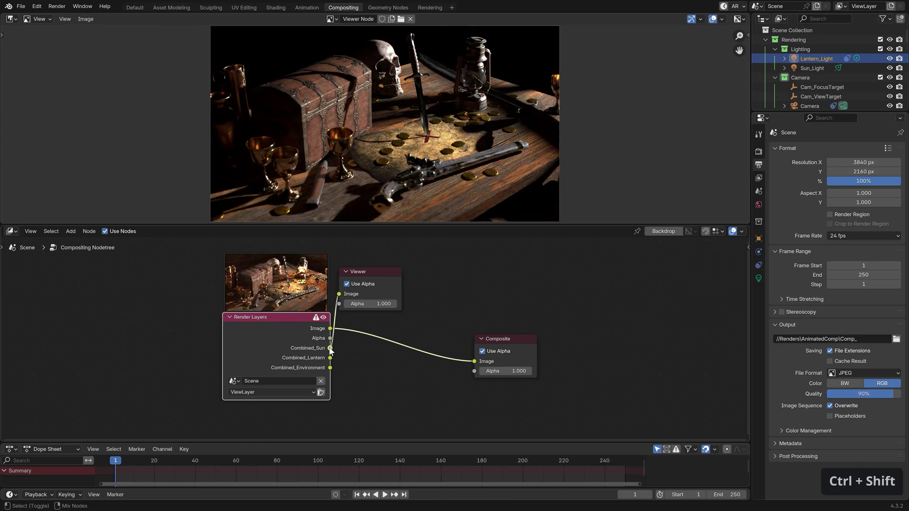
pyautogui.keyDown('ctrl'); pyautogui.keyDown('shift'); pyautogui.click(331, 359); pyautogui.keyUp('shift'); pyautogui.keyUp('ctrl')
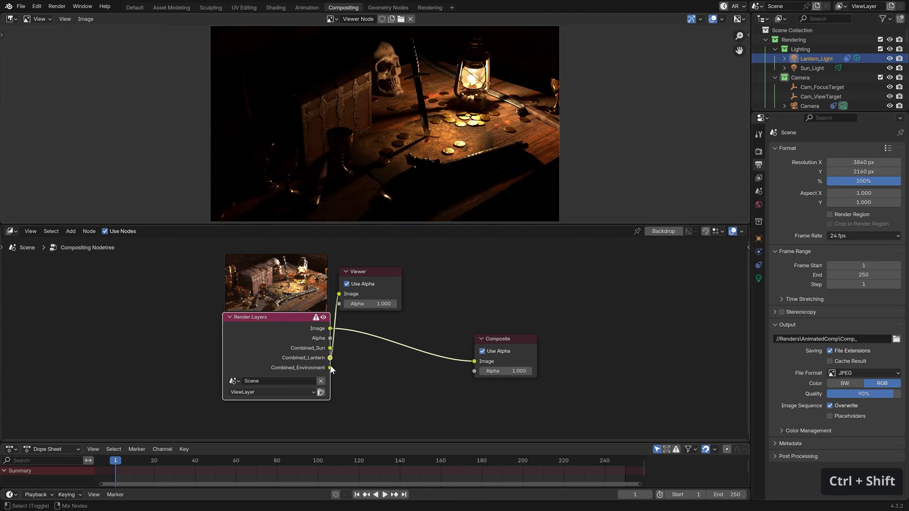
pyautogui.keyDown('ctrl'); pyautogui.keyDown('shift'); pyautogui.click(330, 368); pyautogui.keyUp('shift'); pyautogui.keyUp('ctrl')
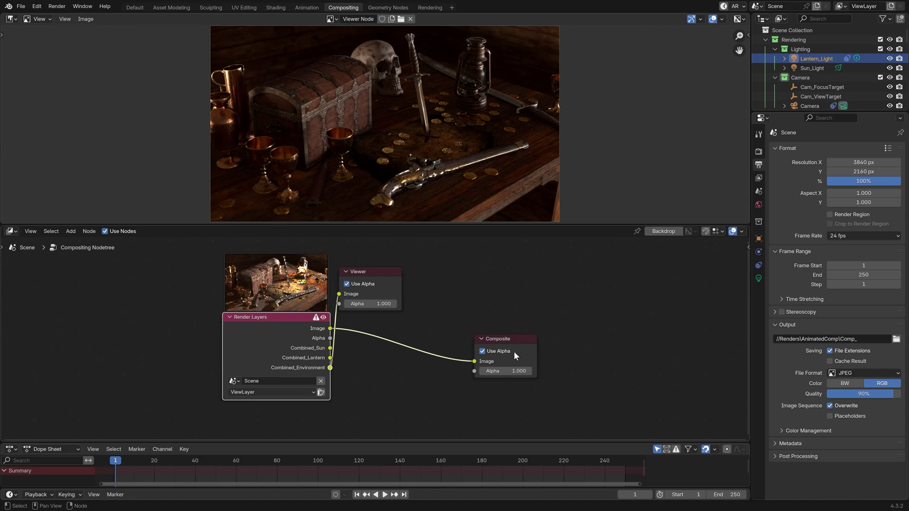
# Delete the Viewer and Composite nodes from the node tree.
pyautogui.moveTo(629, 390); pyautogui.dragTo(375, 255)
pyautogui.press('Delete')
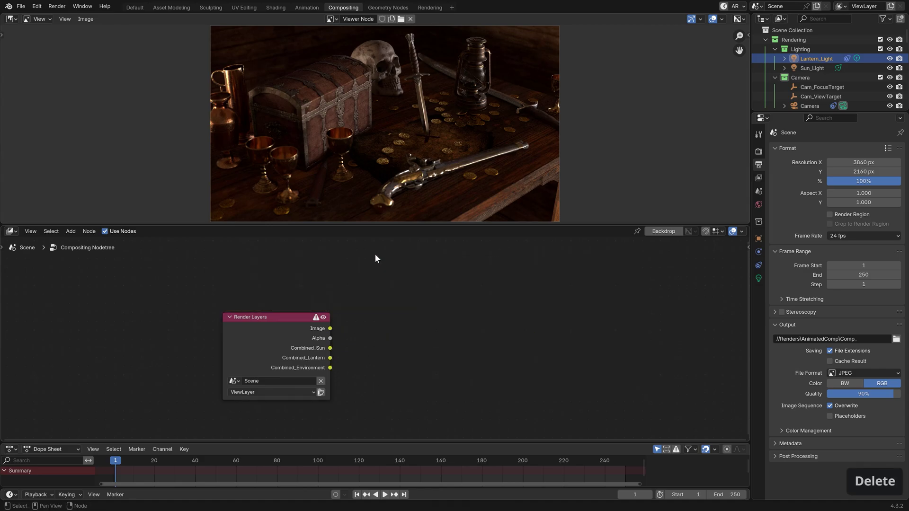
pyautogui.moveTo(426, 304); pyautogui.dragTo(398, 265, button='middle')
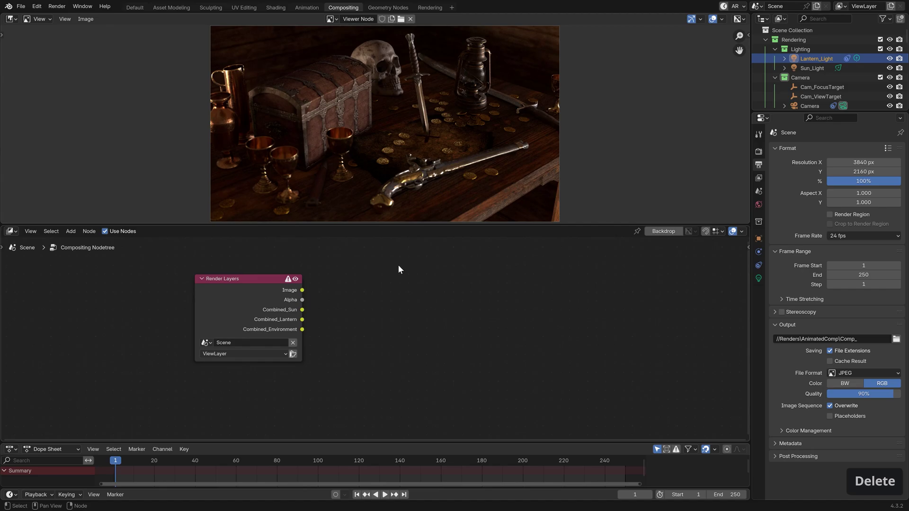
# Add a Mix Color node set to Add, fed by Combined_Sun and Combined_Lantern.
pyautogui.hotkey('shift', 'a')
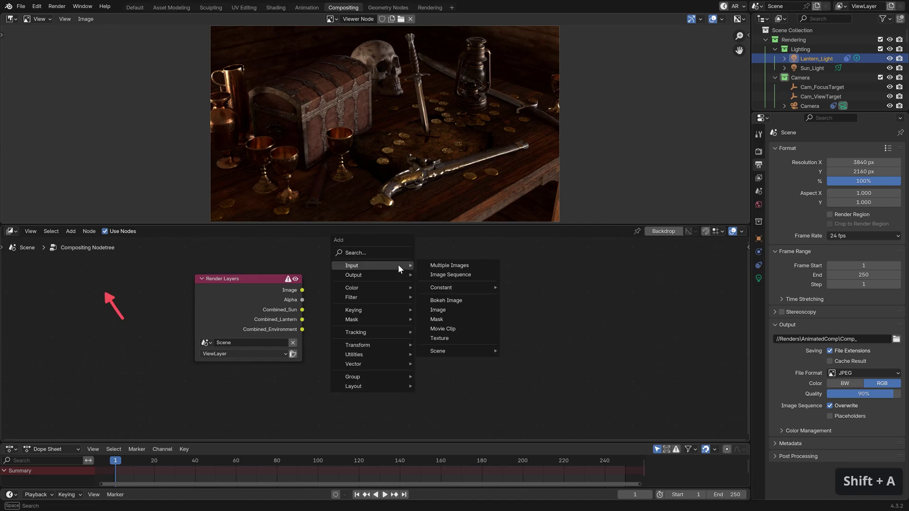
pyautogui.click(87, 231)
pyautogui.moveTo(72, 234)
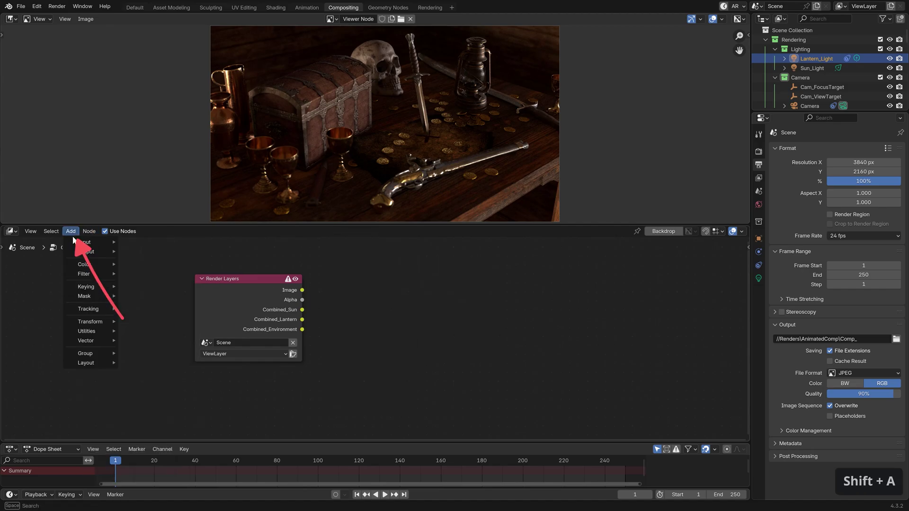
pyautogui.moveTo(84, 264)
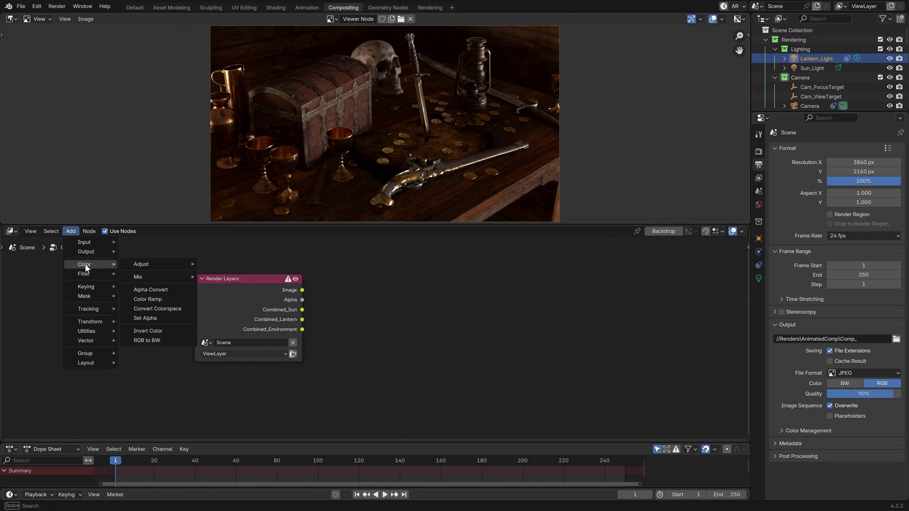
pyautogui.moveTo(161, 277)
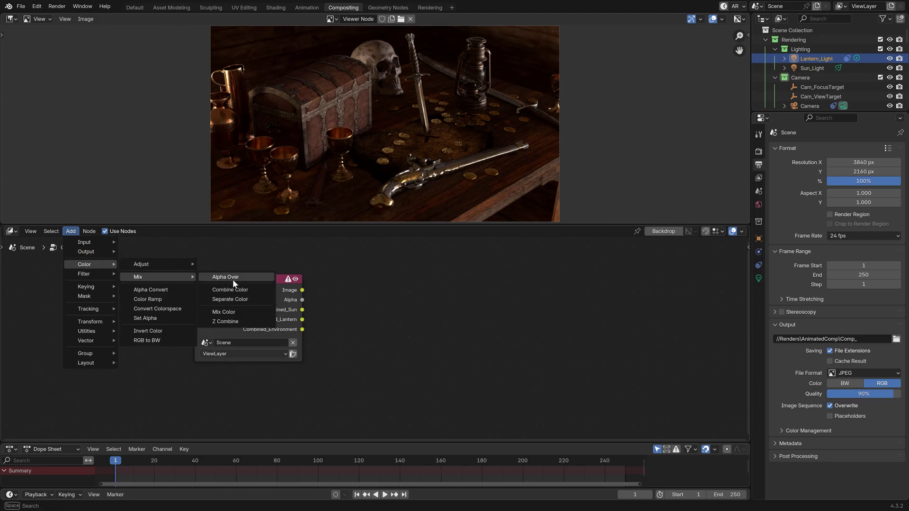
pyautogui.click(240, 311)
pyautogui.click(378, 271)
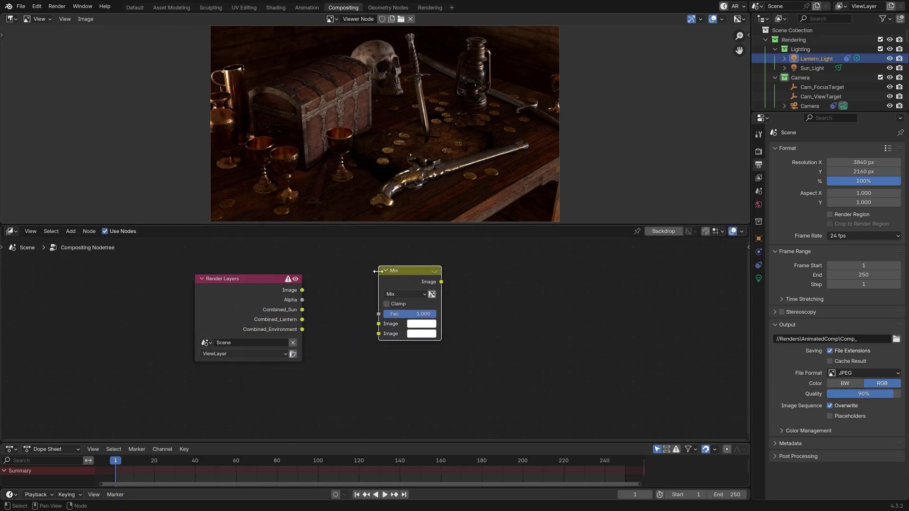
pyautogui.click(399, 297)
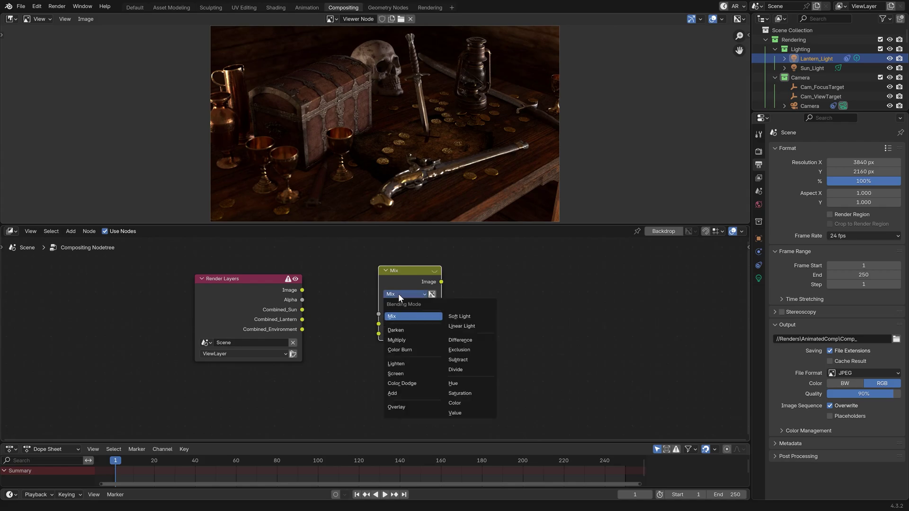
pyautogui.click(405, 390)
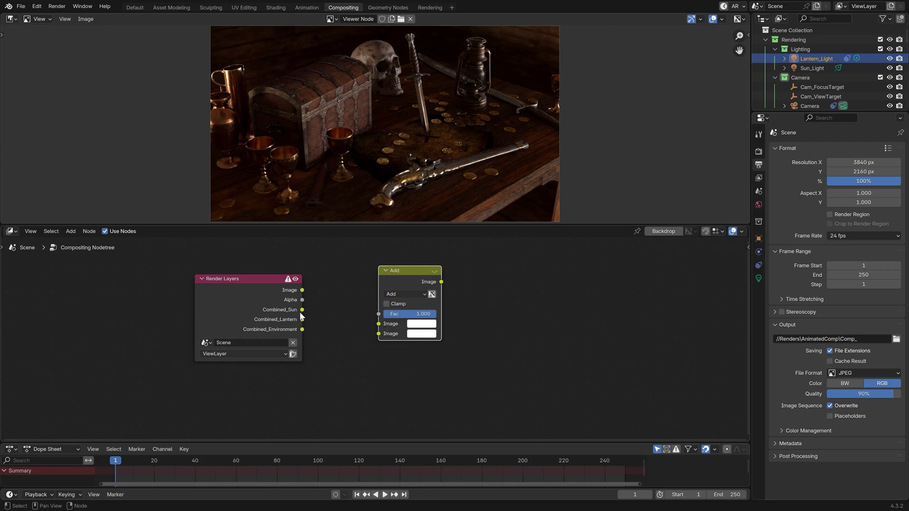
pyautogui.moveTo(302, 310); pyautogui.dragTo(378, 323)
pyautogui.moveTo(311, 325); pyautogui.dragTo(379, 338)
# Duplicate the Add node and feed it the first Add result and Combined_Environment.
pyautogui.click(414, 269)
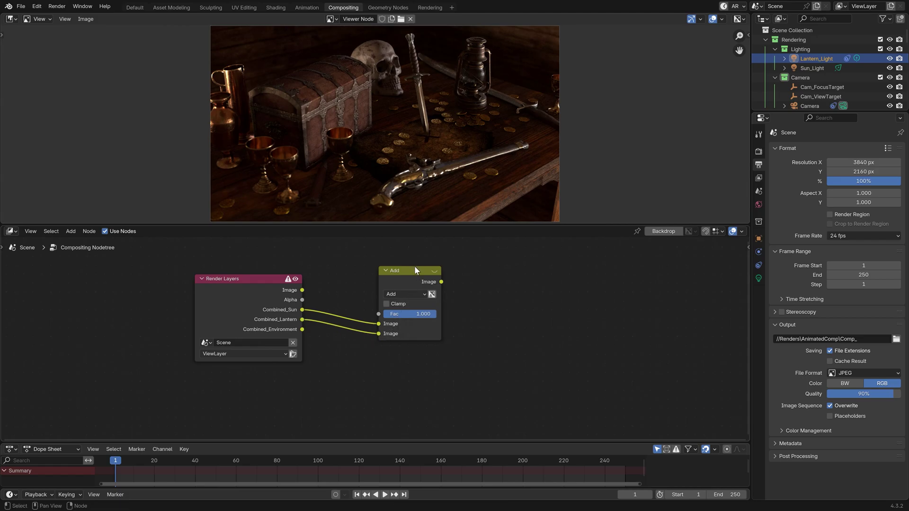
pyautogui.hotkey('shift', 'd')
pyautogui.click(520, 304)
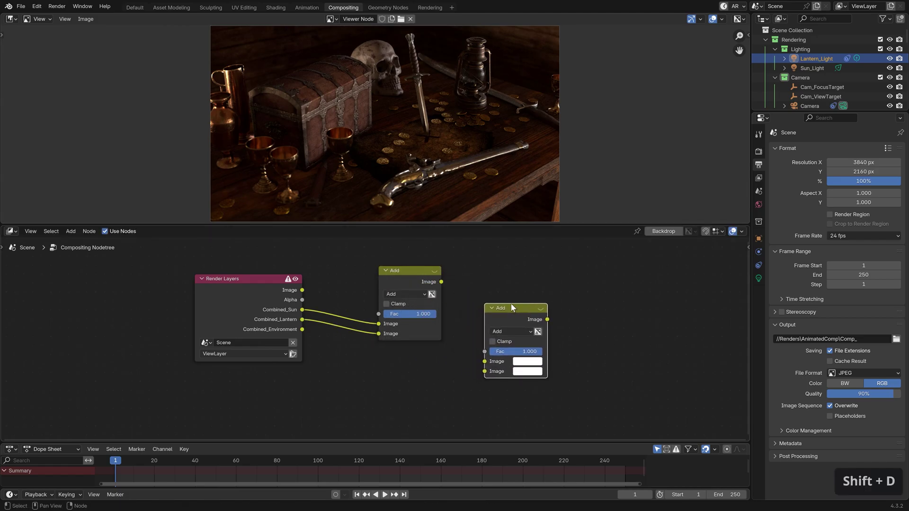
pyautogui.moveTo(441, 281); pyautogui.dragTo(479, 360)
pyautogui.moveTo(303, 329); pyautogui.dragTo(479, 371)
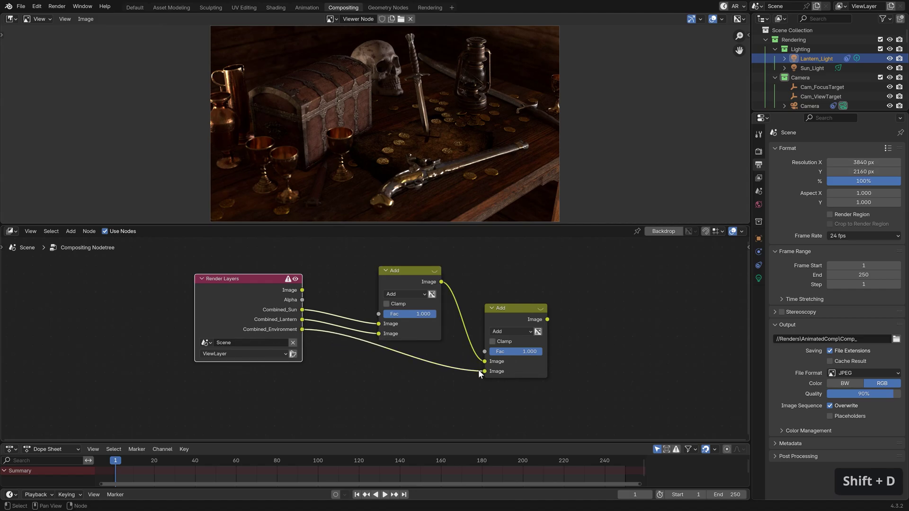
# Preview the second Add output, comparing it against the raw Render Layers image.
pyautogui.keyDown('ctrl'); pyautogui.keyDown('shift'); pyautogui.click(518, 311); pyautogui.keyUp('shift'); pyautogui.keyUp('ctrl')
pyautogui.keyDown('shift'); pyautogui.scroll(2, 502, 283); pyautogui.keyUp('shift')
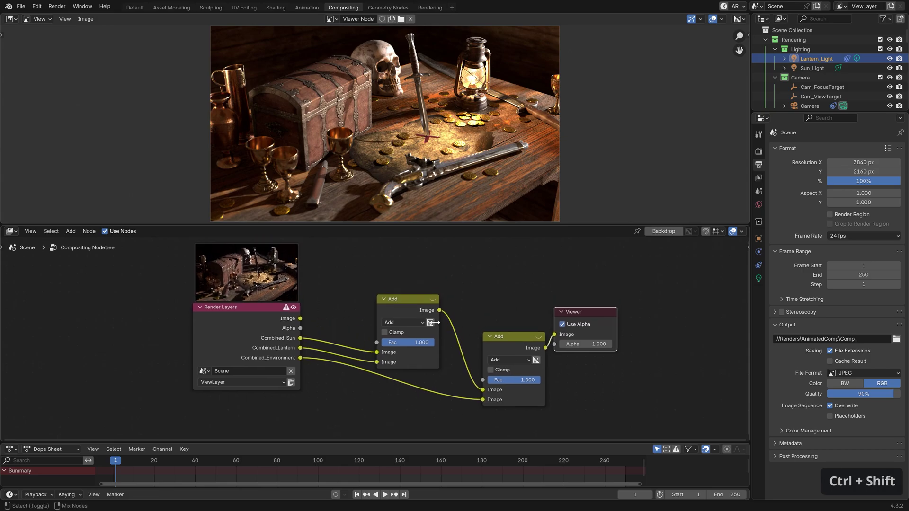
pyautogui.keyDown('ctrl'); pyautogui.keyDown('shift'); pyautogui.click(300, 320); pyautogui.keyUp('shift'); pyautogui.keyUp('ctrl')
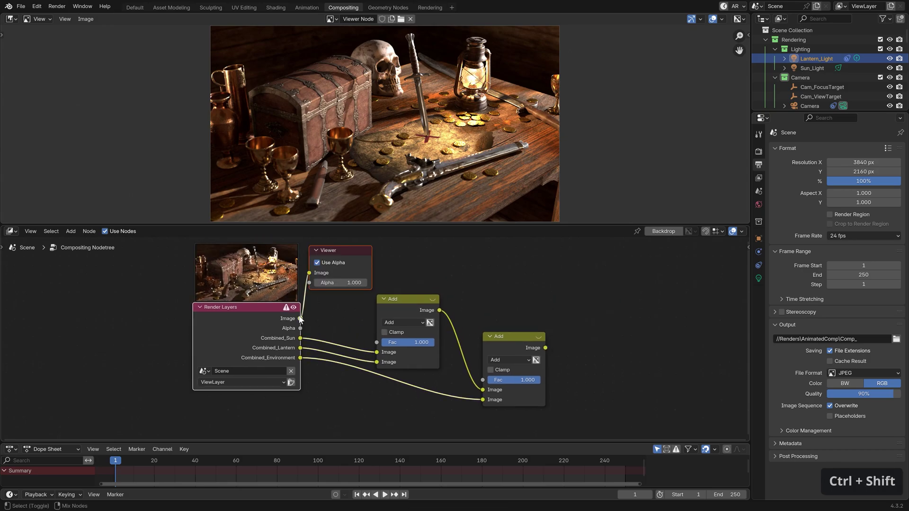
pyautogui.keyDown('ctrl'); pyautogui.keyDown('shift'); pyautogui.click(499, 344); pyautogui.keyUp('shift'); pyautogui.keyUp('ctrl')
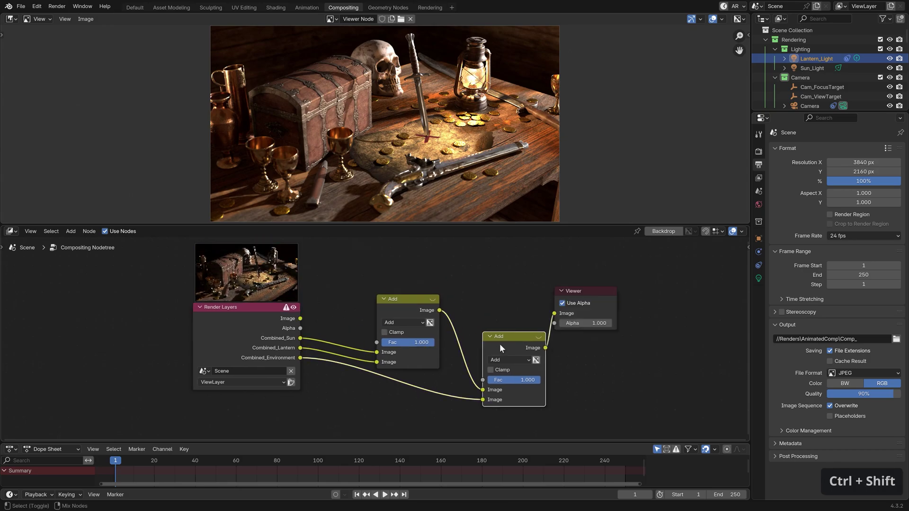
pyautogui.keyDown('ctrl'); pyautogui.keyDown('shift'); pyautogui.click(299, 323); pyautogui.keyUp('shift'); pyautogui.keyUp('ctrl')
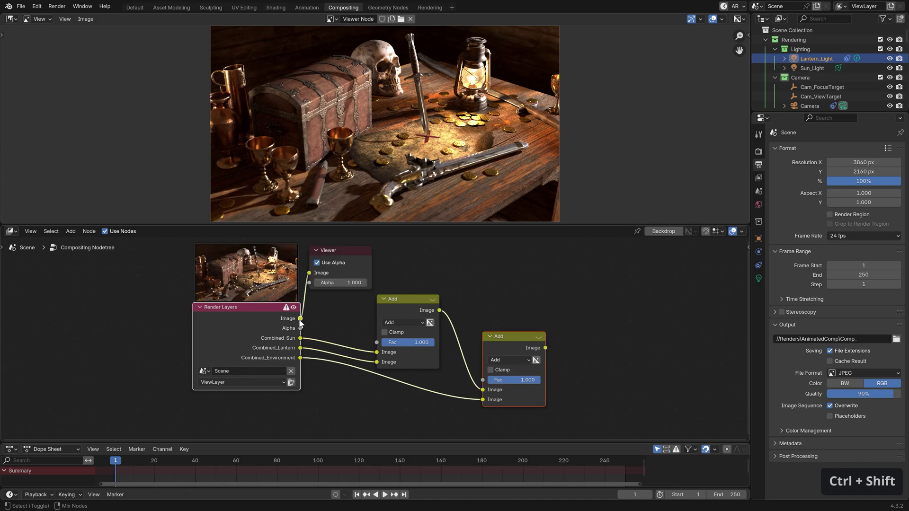
pyautogui.keyDown('ctrl'); pyautogui.keyDown('shift'); pyautogui.click(505, 342); pyautogui.keyUp('shift'); pyautogui.keyUp('ctrl')
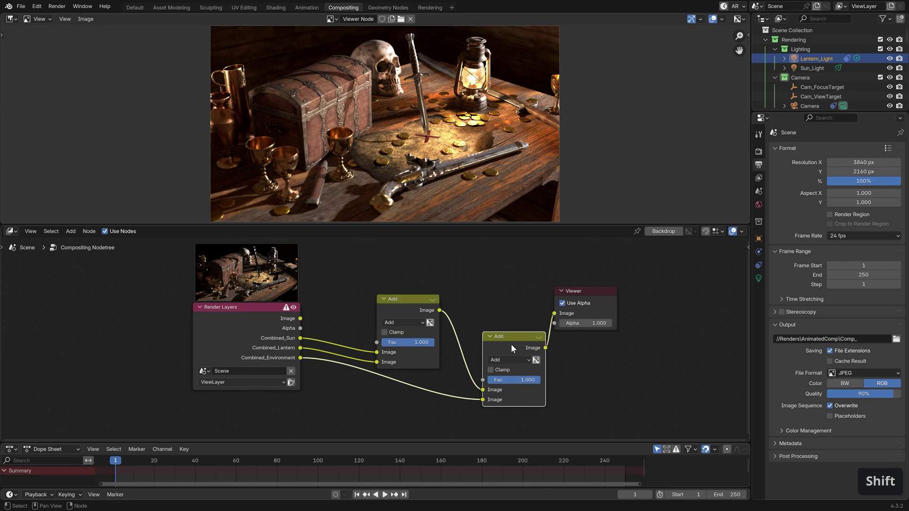
pyautogui.keyDown('ctrl'); pyautogui.moveTo(485, 288); pyautogui.dragTo(583, 302, button='middle'); pyautogui.keyUp('ctrl')
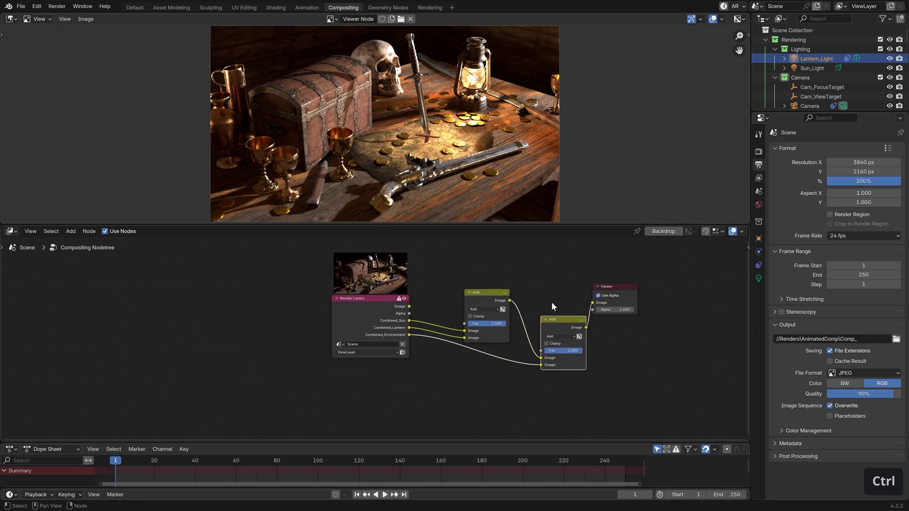
pyautogui.moveTo(373, 318); pyautogui.dragTo(210, 332)
pyautogui.hotkey('shift', 'a')
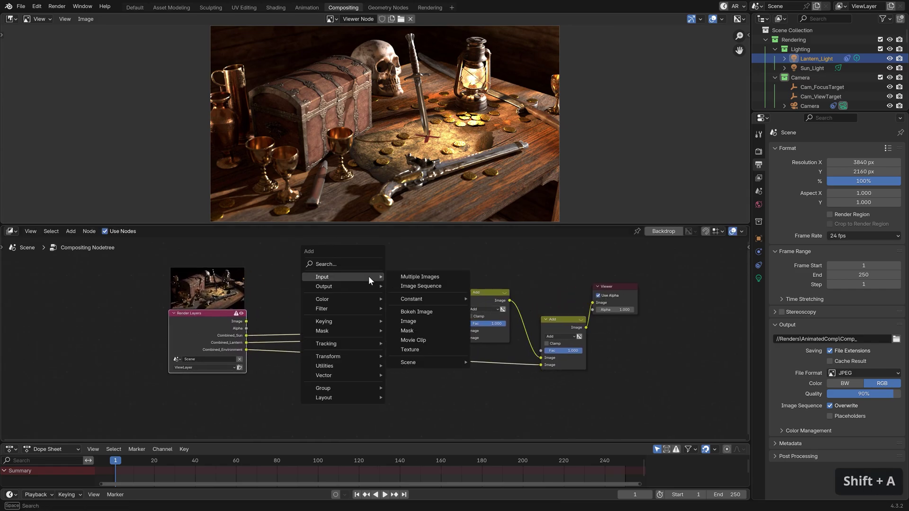
pyautogui.moveTo(369, 299)
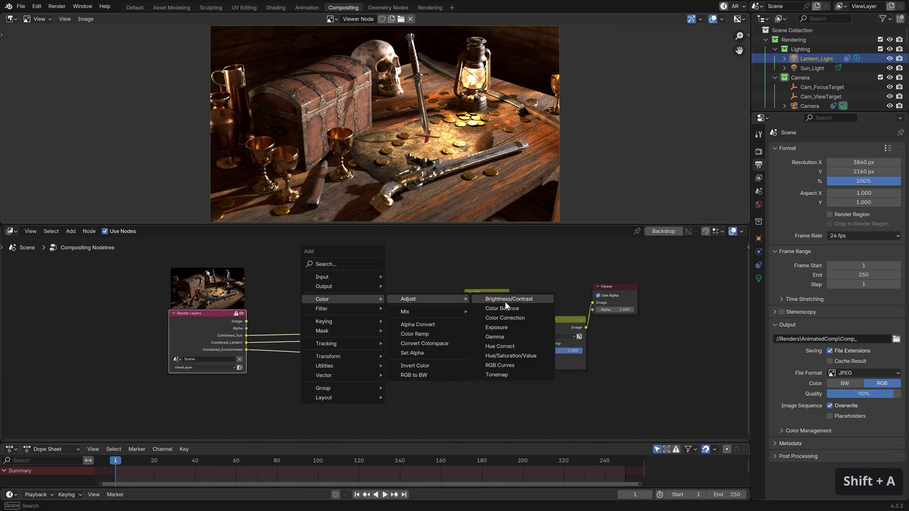
pyautogui.click(506, 317)
pyautogui.click(319, 337)
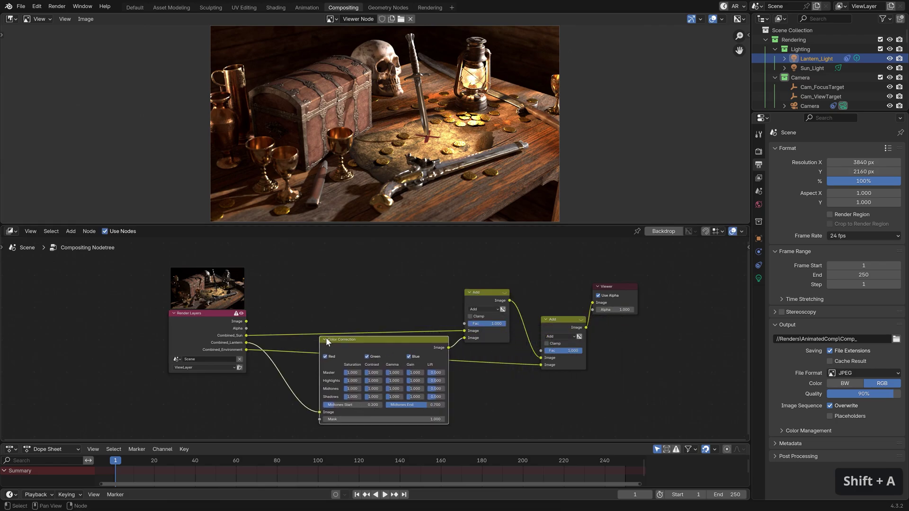
pyautogui.keyDown('ctrl'); pyautogui.moveTo(421, 379); pyautogui.dragTo(430, 360, button='middle'); pyautogui.keyUp('ctrl')
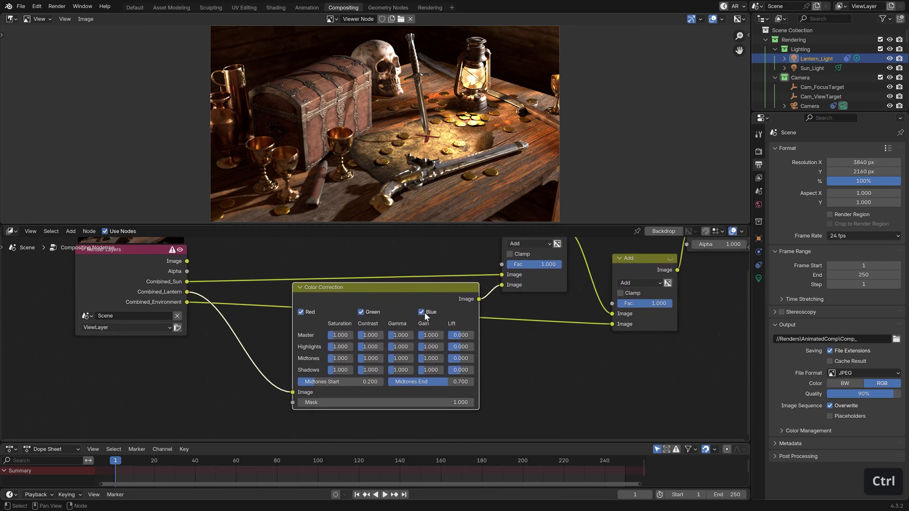
pyautogui.keyDown('ctrl'); pyautogui.moveTo(431, 335); pyautogui.dragTo(416, 334); pyautogui.keyUp('ctrl')
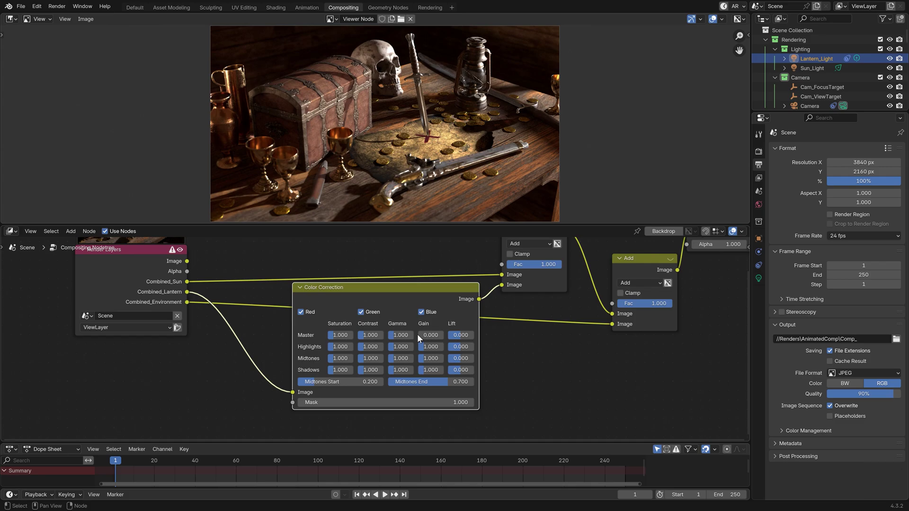
# Dissolve the old correction and splice a new Color Correction into Combined_Environment, previewing it.
pyautogui.hotkey('ctrl', 'Delete')
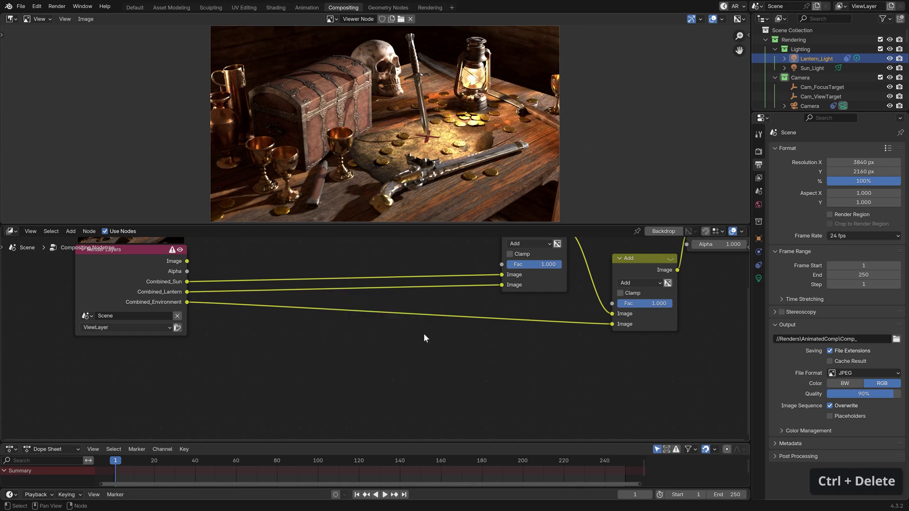
pyautogui.scroll(-2, 424, 309)
pyautogui.hotkey('shift', 'a')
pyautogui.moveTo(425, 341)
pyautogui.moveTo(488, 342)
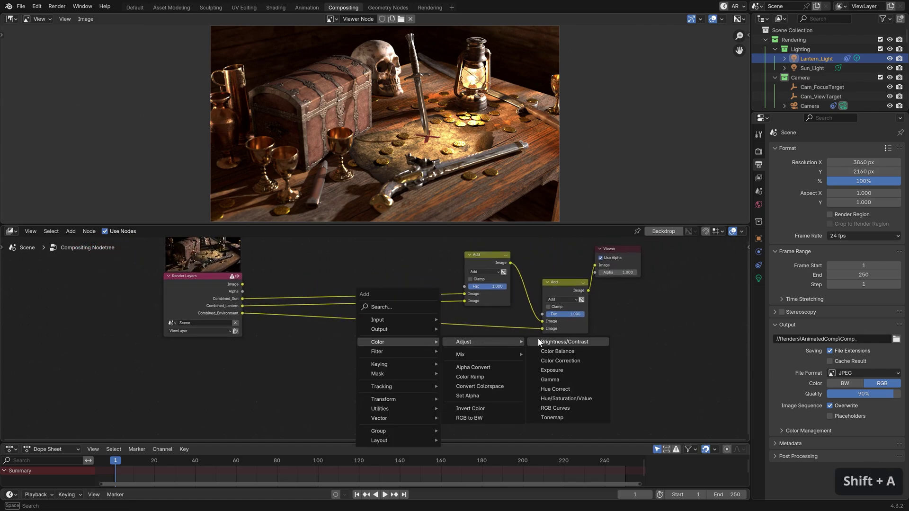
pyautogui.click(551, 361)
pyautogui.click(331, 313)
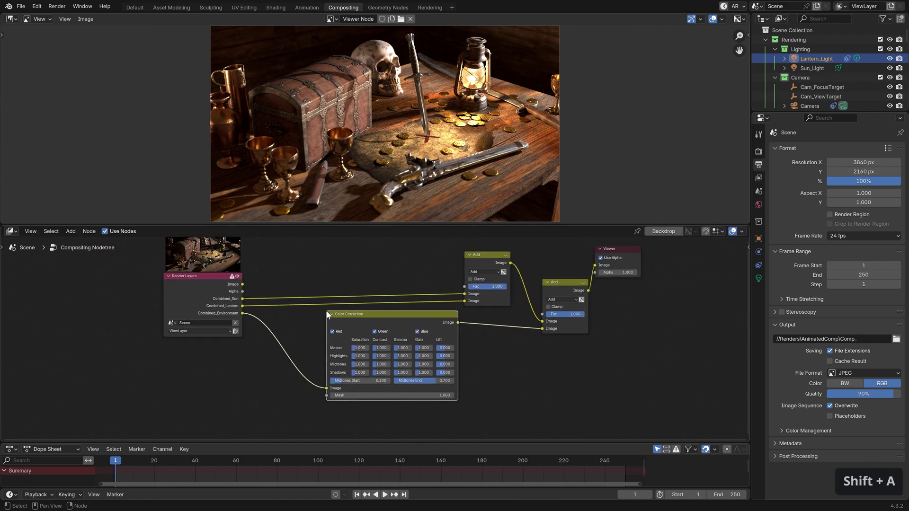
pyautogui.keyDown('ctrl'); pyautogui.keyDown('shift'); pyautogui.click(434, 317); pyautogui.keyUp('shift'); pyautogui.keyUp('ctrl')
pyautogui.scroll(1, 374, 353)
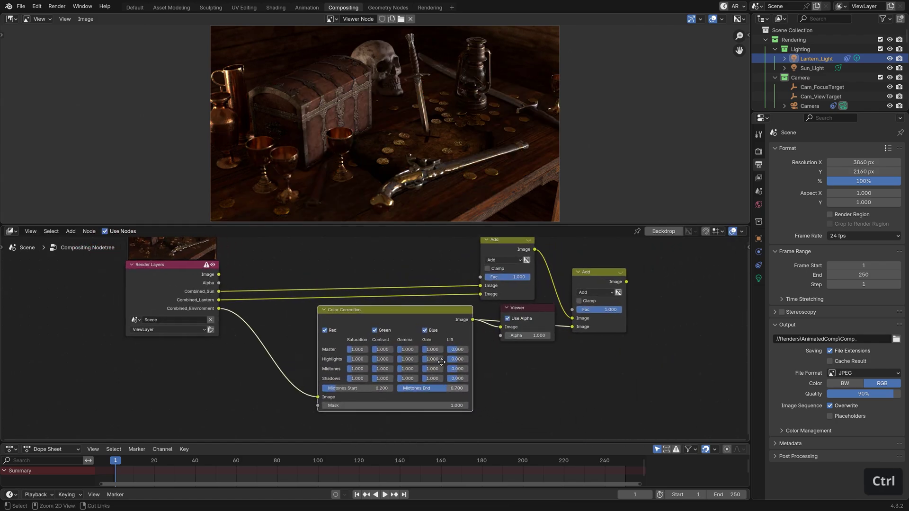
# Set the environment correction's Master Saturation to 0.5 and Master Gain to 0.4.
pyautogui.click(357, 349)
pyautogui.write('0.5')
pyautogui.press('Return')
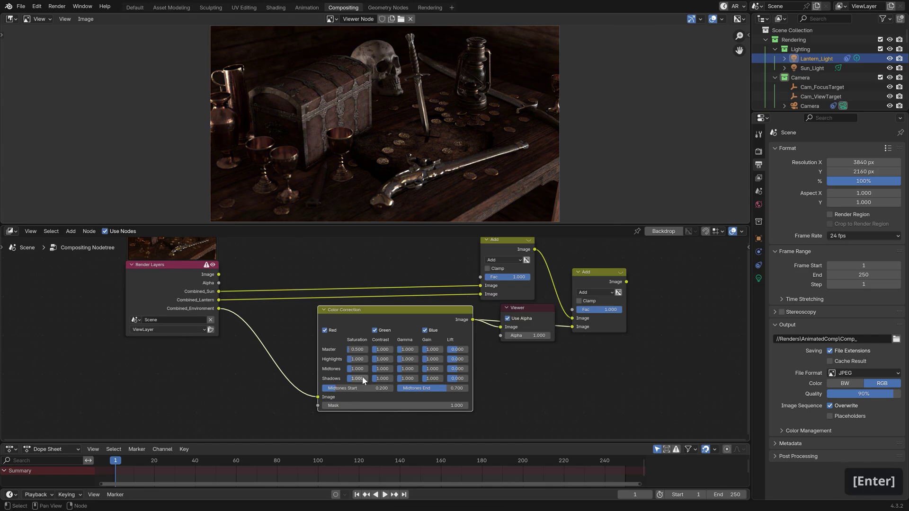
pyautogui.click(433, 350)
pyautogui.write('0.4')
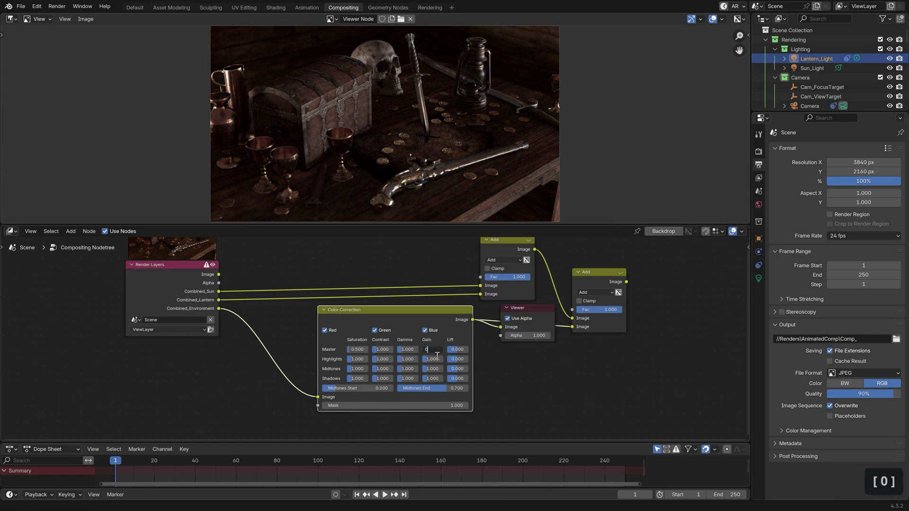
pyautogui.press('Return')
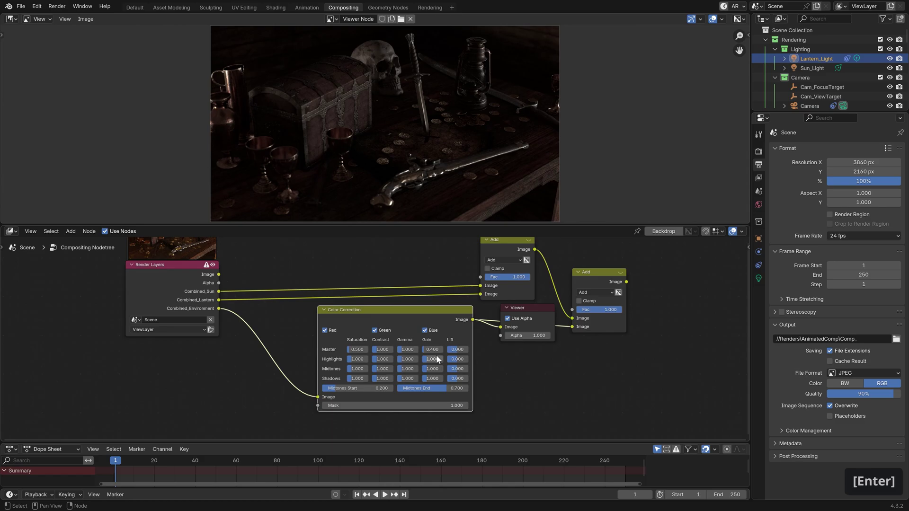
# Add a third Color Correction node above the graph with master saturation 0.
pyautogui.moveTo(400, 306); pyautogui.dragTo(422, 376, button='middle')
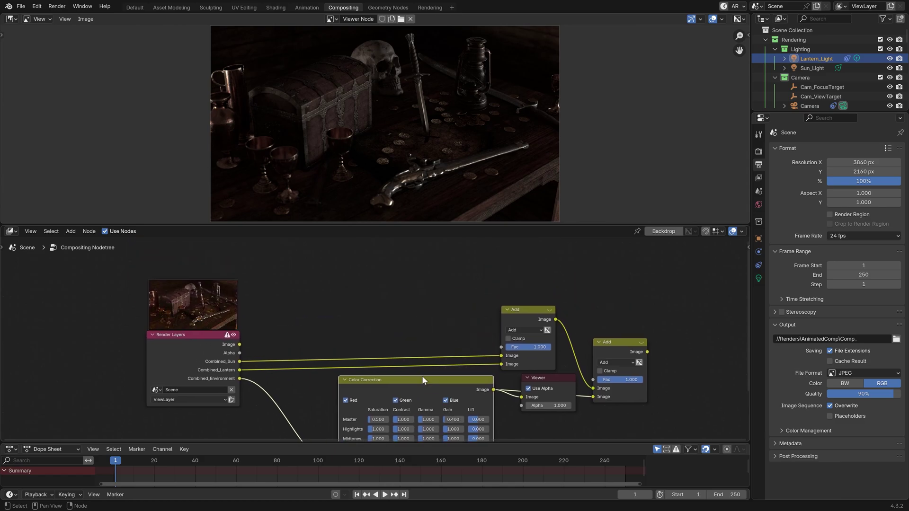
pyautogui.hotkey('shift', 'a')
pyautogui.moveTo(390, 319)
pyautogui.moveTo(474, 320)
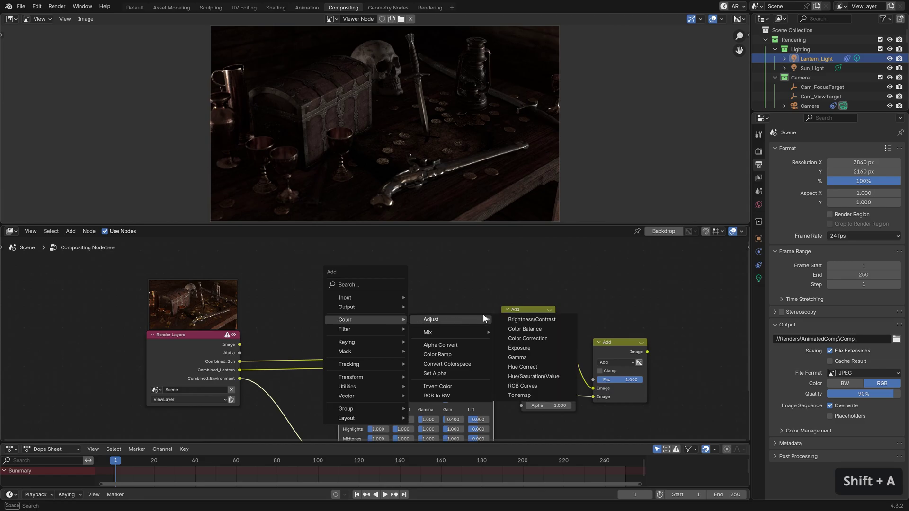
pyautogui.click(522, 339)
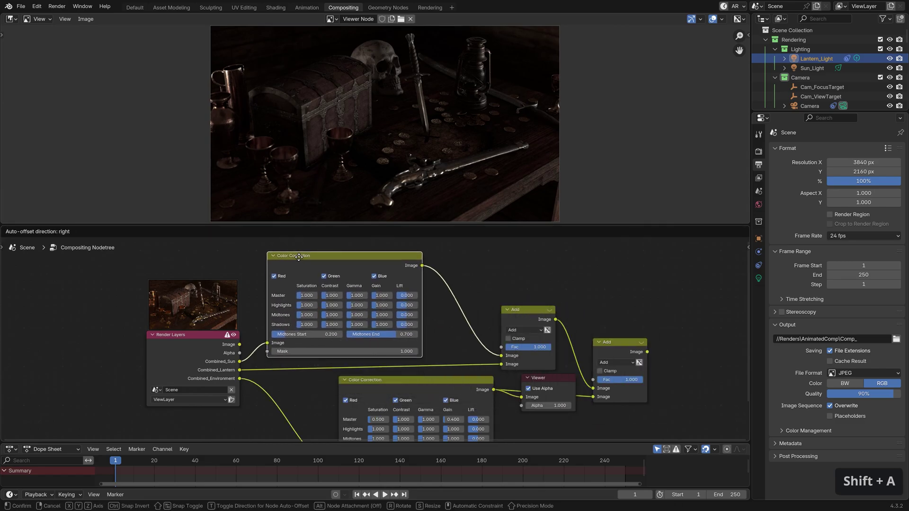
pyautogui.click(298, 257)
pyautogui.moveTo(302, 291)
pyautogui.mouseDown()
pyautogui.moveTo(284, 291)
pyautogui.moveTo(295, 295)
pyautogui.mouseUp()
# Preview the top correction with Master Gain 0.2, moving the Viewer node aside.
pyautogui.keyDown('ctrl'); pyautogui.keyDown('shift'); pyautogui.click(387, 265); pyautogui.keyUp('shift'); pyautogui.keyUp('ctrl')
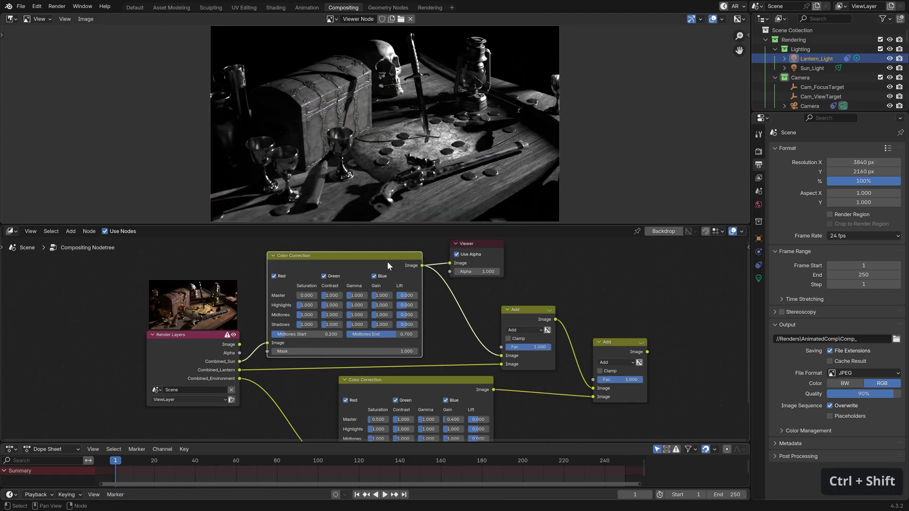
pyautogui.click(381, 295)
pyautogui.write('.2')
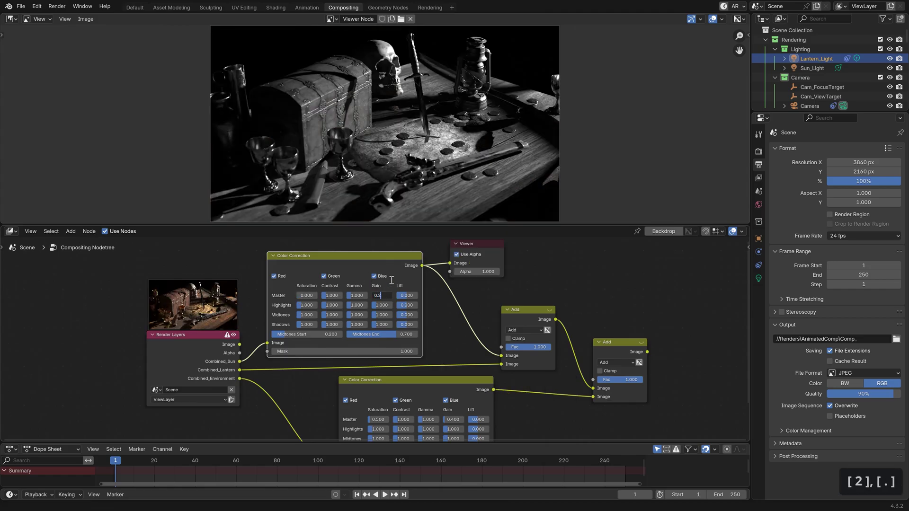
pyautogui.press('Return')
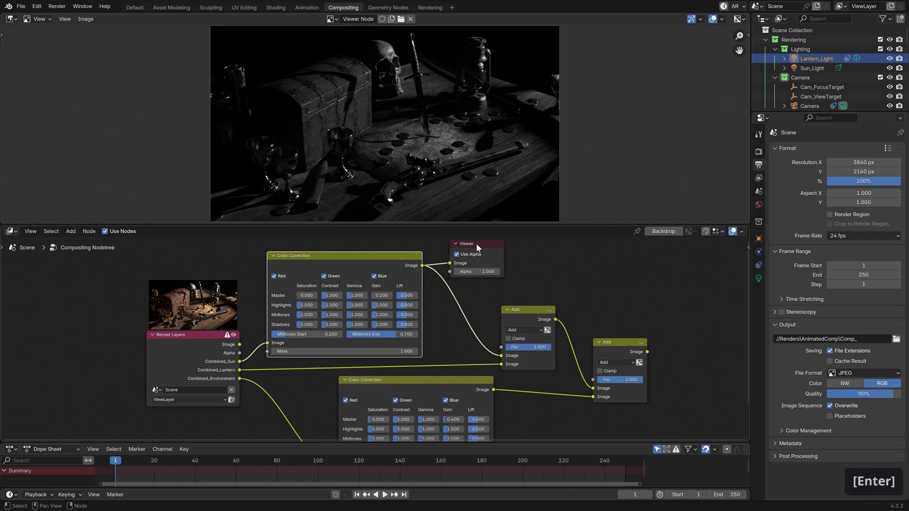
pyautogui.moveTo(476, 243); pyautogui.dragTo(592, 253)
pyautogui.moveTo(501, 252); pyautogui.dragTo(461, 270, button='middle')
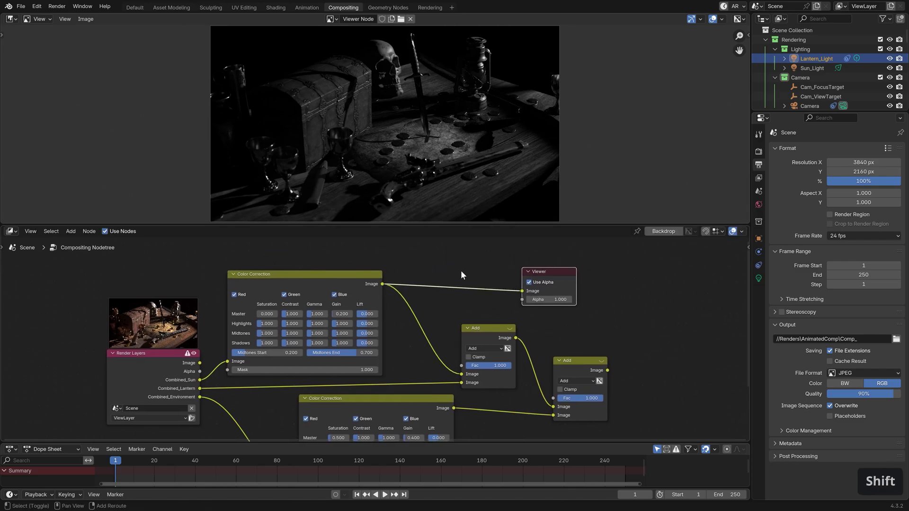
# Insert a Multiply Mix Color node after the sun correction, tinted pale blue #BBD4FF.
pyautogui.hotkey('shift', 'a')
pyautogui.moveTo(553, 282)
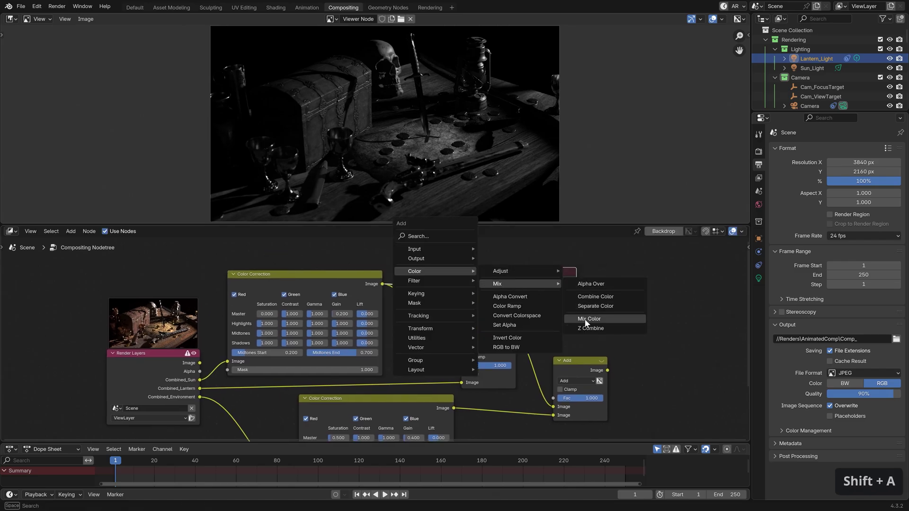
pyautogui.click(586, 319)
pyautogui.click(436, 296)
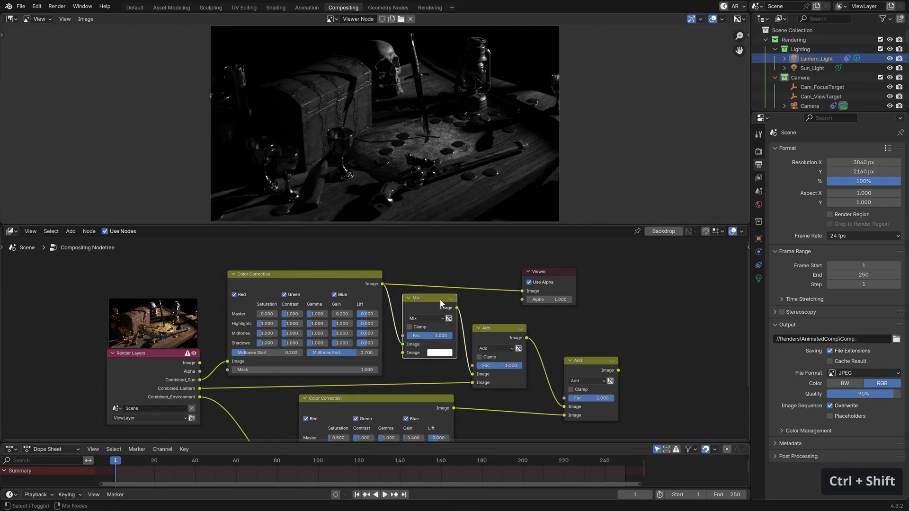
pyautogui.keyDown('ctrl'); pyautogui.keyDown('shift'); pyautogui.click(441, 303); pyautogui.keyUp('shift'); pyautogui.keyUp('ctrl')
pyautogui.click(437, 318)
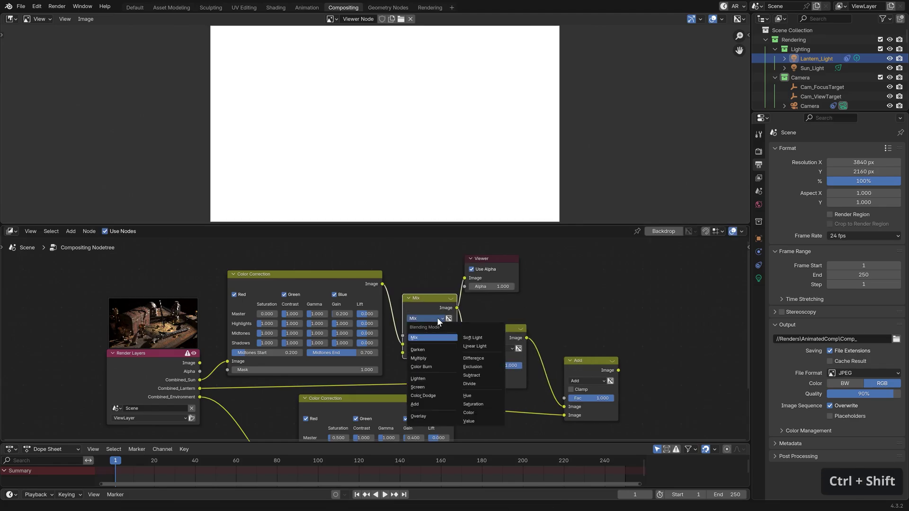
pyautogui.click(437, 358)
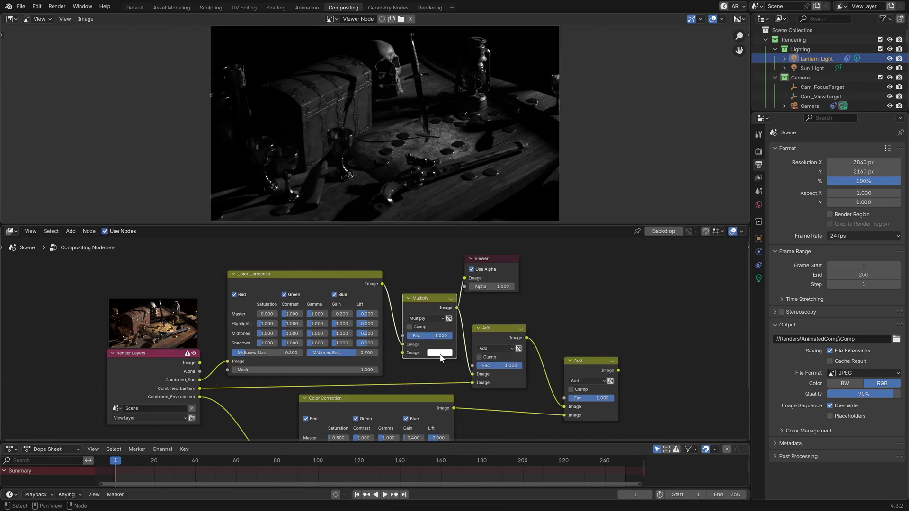
pyautogui.click(440, 354)
pyautogui.moveTo(463, 255); pyautogui.dragTo(466, 249)
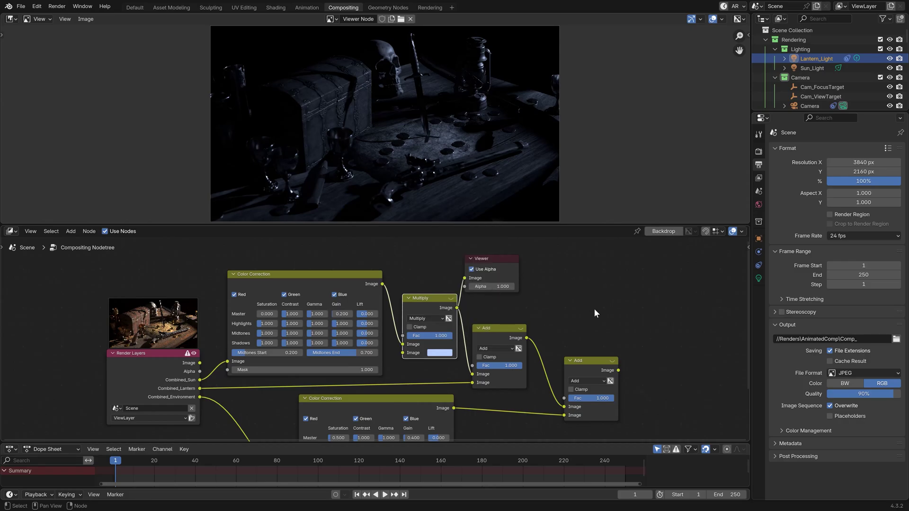
# Preview the final Add node's combined output in the Viewer.
pyautogui.moveTo(594, 310); pyautogui.dragTo(508, 248, button='middle')
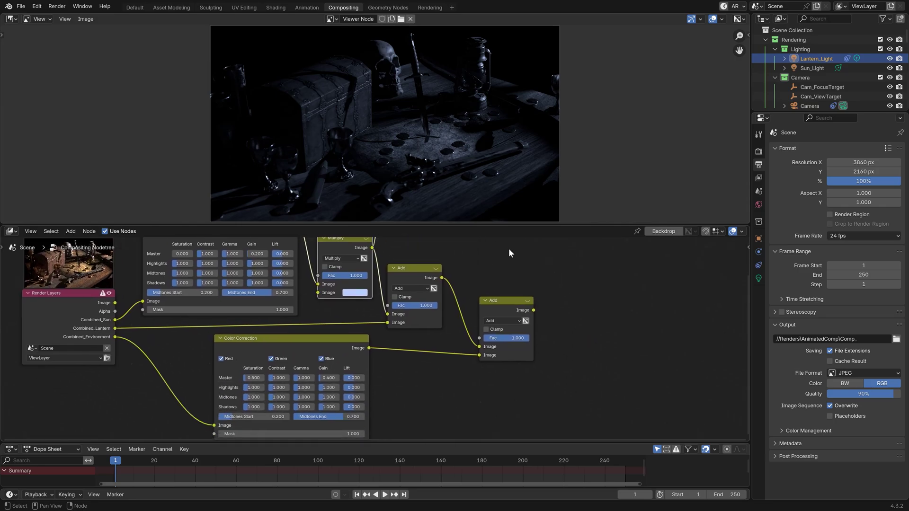
pyautogui.keyDown('ctrl'); pyautogui.keyDown('shift'); pyautogui.click(502, 302); pyautogui.keyUp('shift'); pyautogui.keyUp('ctrl')
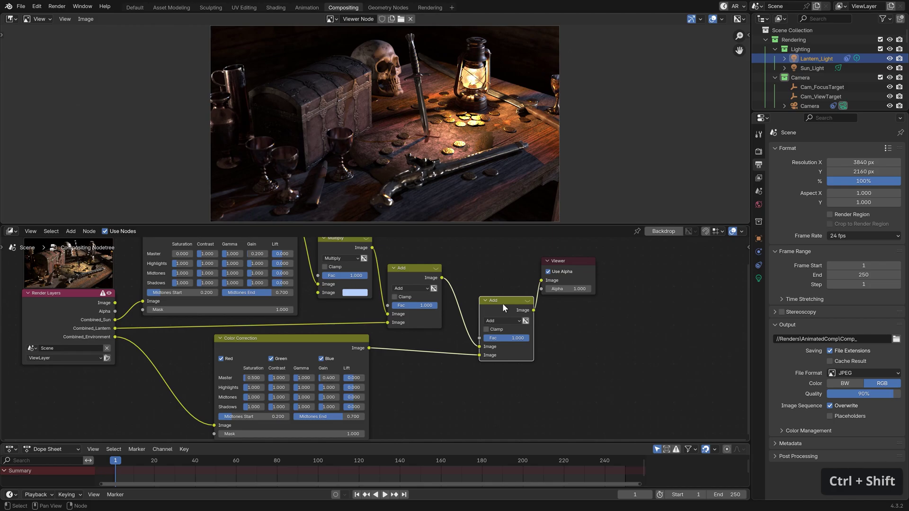
pyautogui.scroll(-2, 502, 303)
# Try a green-tinted Multiply copy on the Combined_Lantern link, then dissolve it.
pyautogui.click(345, 262)
pyautogui.hotkey('shift', 'd')
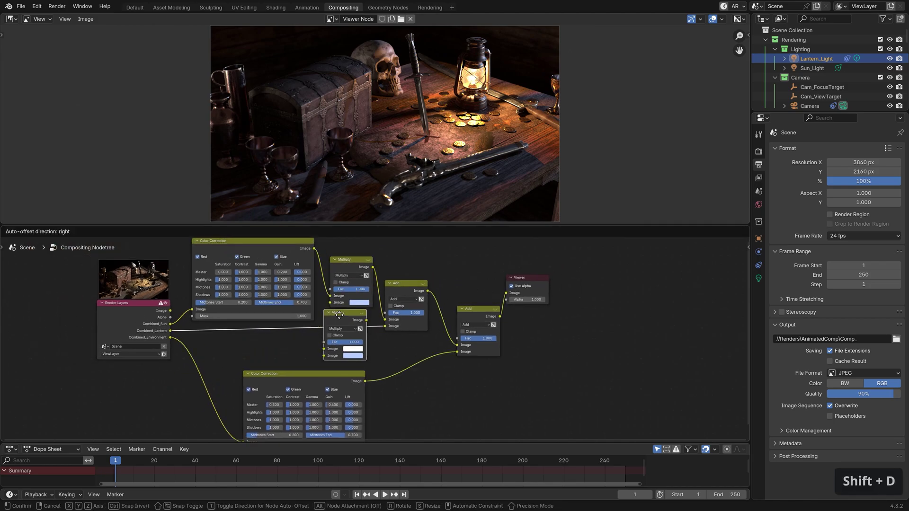
pyautogui.click(339, 314)
pyautogui.click(355, 359)
pyautogui.click(354, 275)
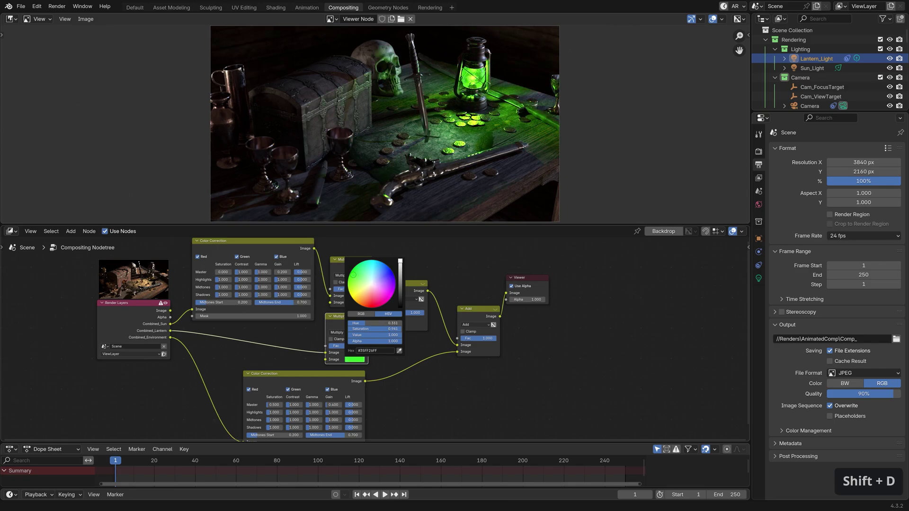
pyautogui.hotkey('ctrl', 'Delete')
# Test muting the upper Color Correction and a red sun tint, then undo both.
pyautogui.click(257, 243)
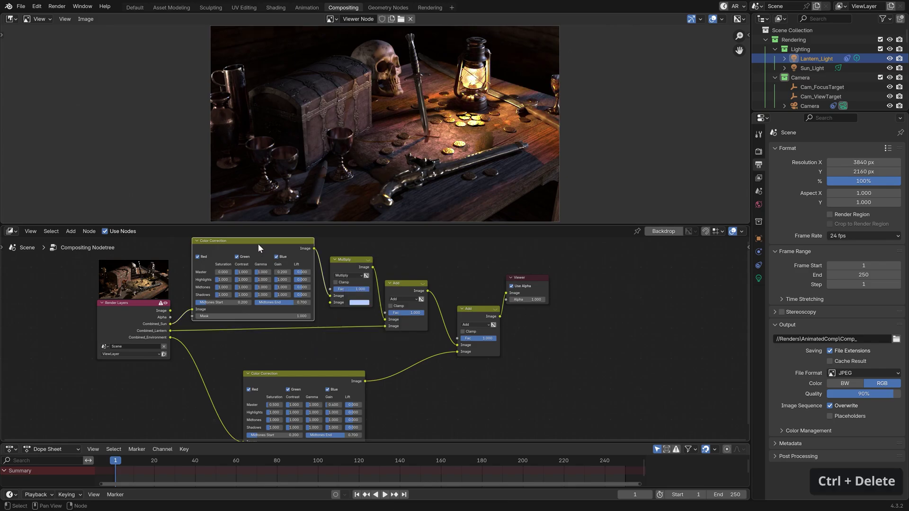
pyautogui.press('m')
pyautogui.click(359, 303)
pyautogui.click(374, 247)
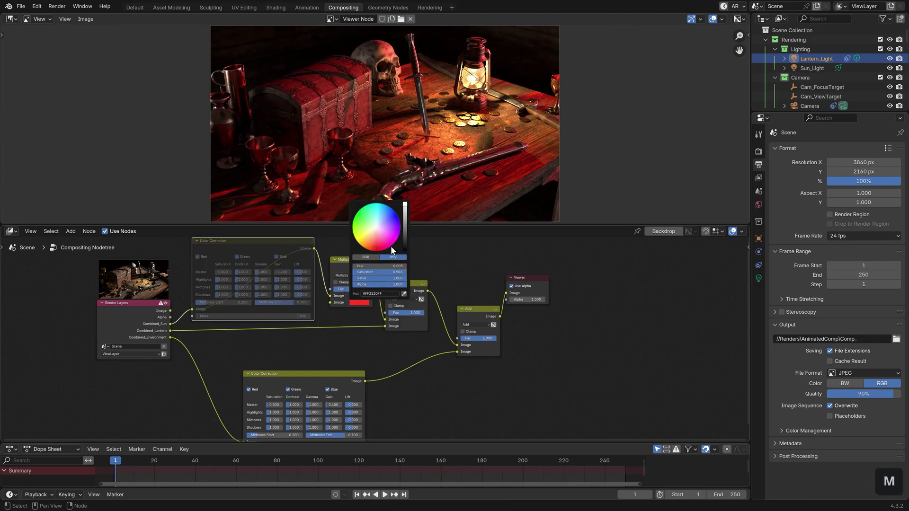
pyautogui.hotkey('ctrl', 'z')
pyautogui.hotkey('ctrl', 'z')
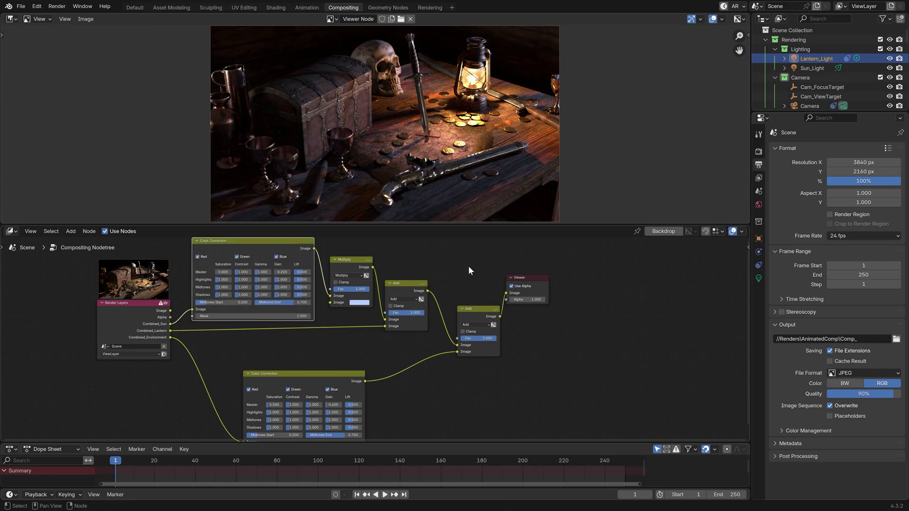
# Insert a new Color Correction node on the Combined_Lantern link.
pyautogui.moveTo(468, 265); pyautogui.dragTo(536, 233, button='middle')
pyautogui.moveTo(378, 345); pyautogui.dragTo(366, 386)
pyautogui.hotkey('shift', 'a')
pyautogui.moveTo(341, 338)
pyautogui.moveTo(426, 338)
pyautogui.click(502, 357)
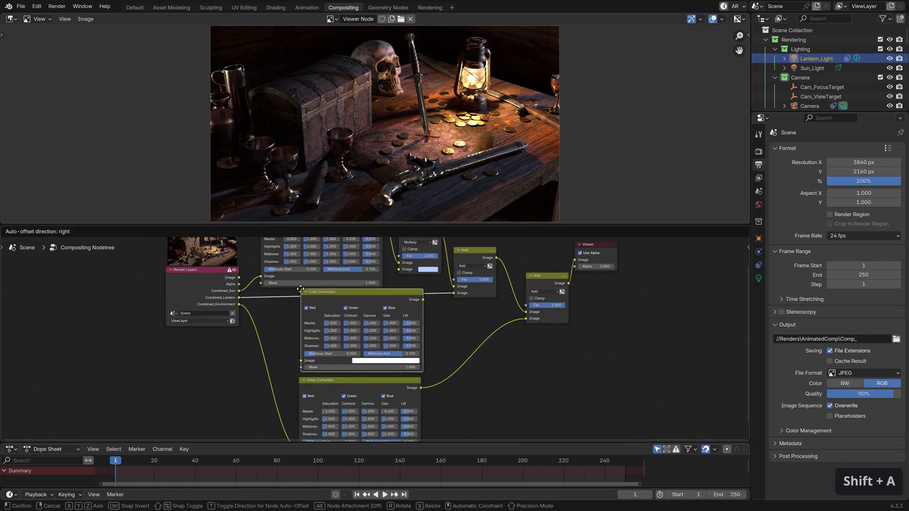
pyautogui.click(307, 290)
pyautogui.keyDown('ctrl'); pyautogui.moveTo(307, 290); pyautogui.dragTo(393, 318, button='middle'); pyautogui.keyUp('ctrl')
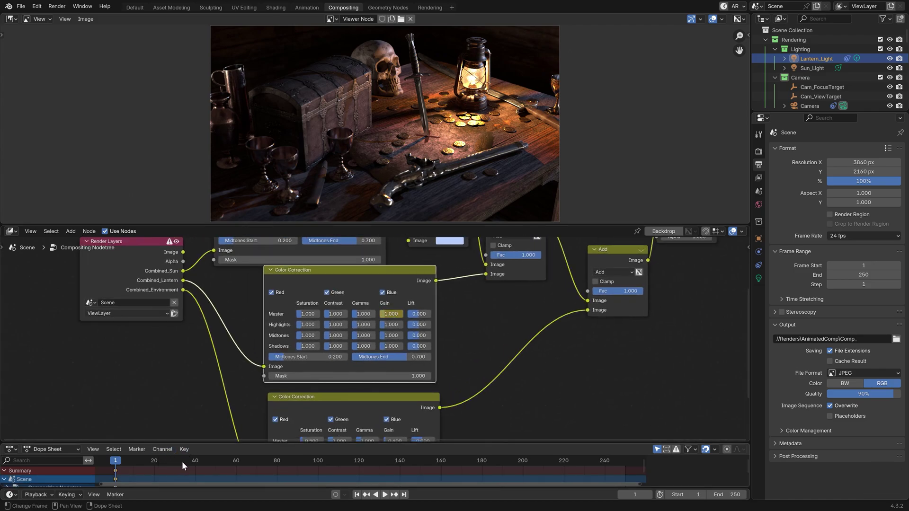
# Keyframe the lantern correction's Master Gain at 0 on frame 40, then scrub to check the fade.
pyautogui.click(195, 460)
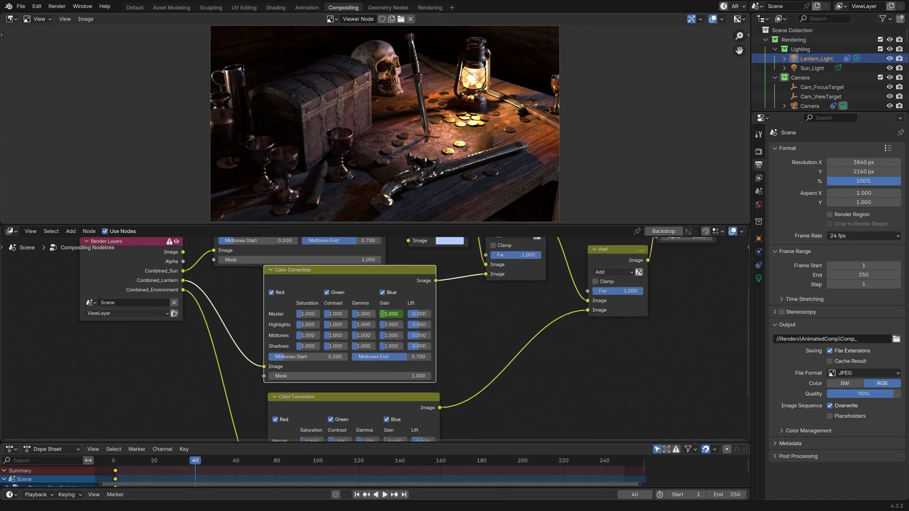
pyautogui.moveTo(392, 314); pyautogui.dragTo(380, 317)
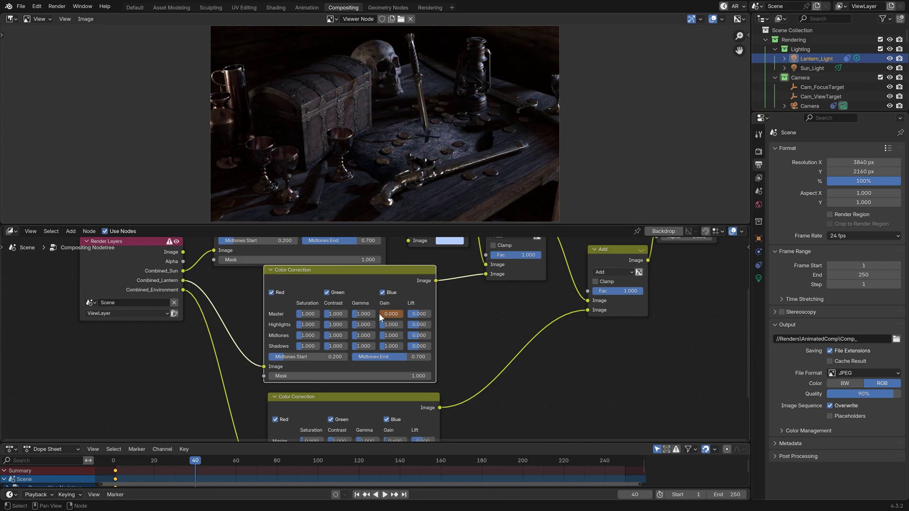
pyautogui.press('i')
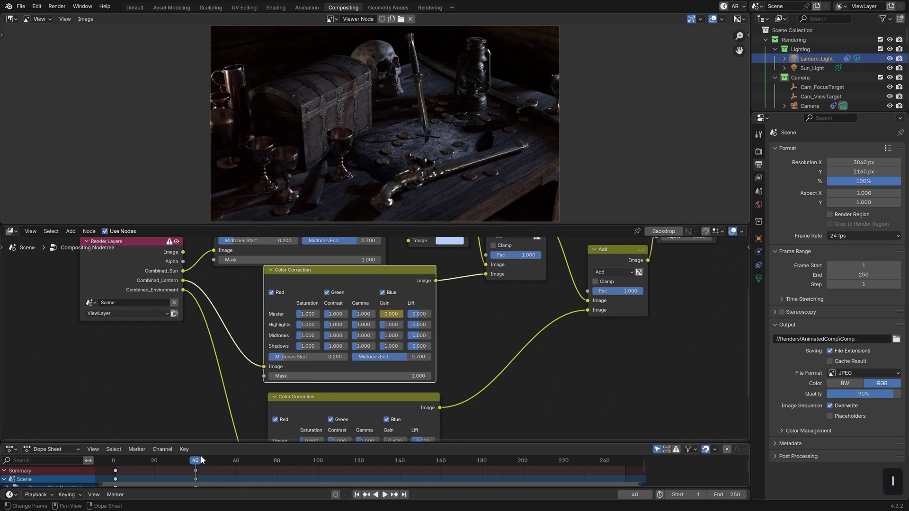
pyautogui.moveTo(201, 460)
pyautogui.mouseDown()
pyautogui.moveTo(113, 461)
pyautogui.moveTo(195, 462)
pyautogui.mouseUp()
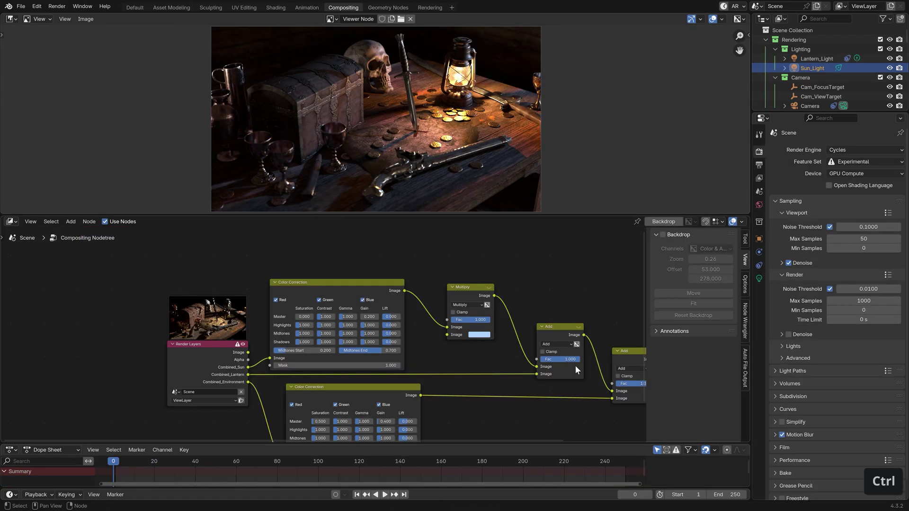
# Insert a Bloom Glare node before the viewer: High quality, Mix -0.95, threshold 12.7, size 9.
pyautogui.moveTo(575, 365); pyautogui.dragTo(224, 330, button='middle')
pyautogui.moveTo(351, 287); pyautogui.dragTo(623, 314)
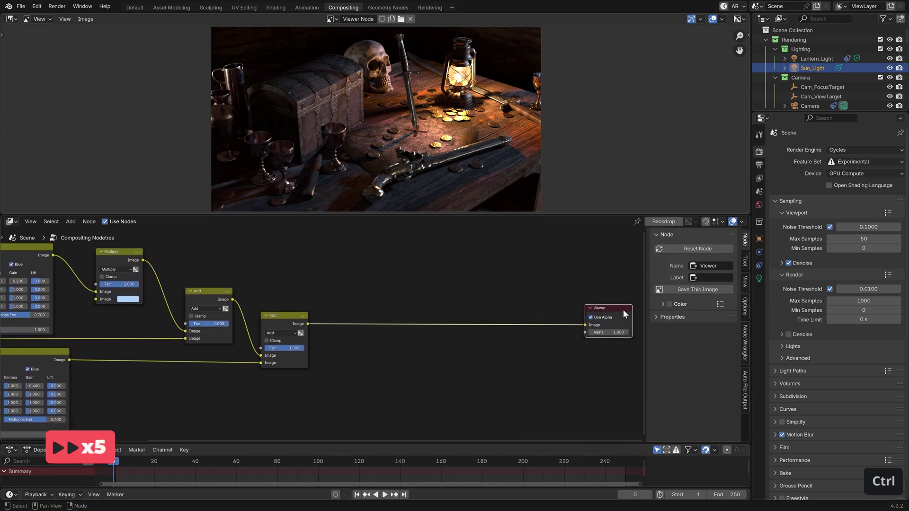
pyautogui.hotkey('shift', 'a')
pyautogui.click(462, 351)
pyautogui.click(418, 324)
pyautogui.scroll(2, 418, 324)
pyautogui.keyDown('ctrl'); pyautogui.moveTo(454, 335); pyautogui.dragTo(479, 353); pyautogui.keyUp('ctrl')
pyautogui.click(456, 323)
pyautogui.click(456, 313)
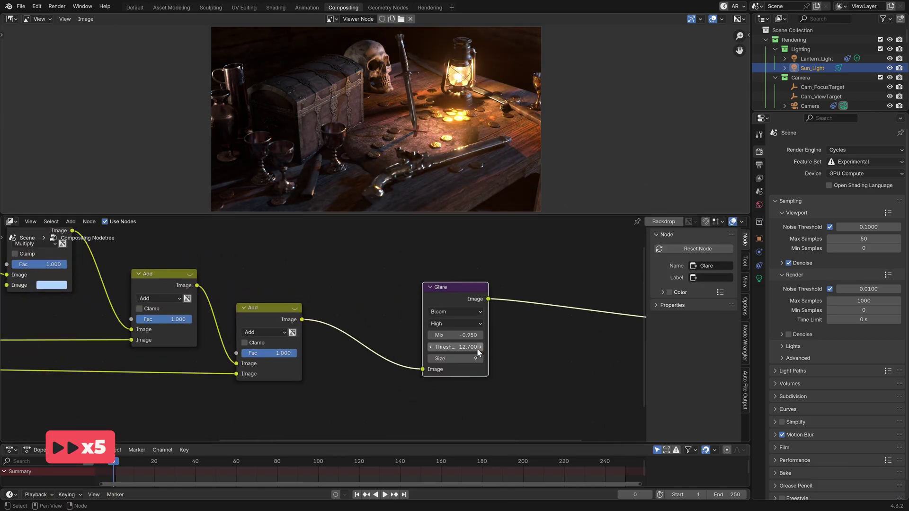
# Add a Lens Distortion node with distortion -0.01 and dispersion 0.025.
pyautogui.moveTo(479, 352); pyautogui.dragTo(331, 343, button='middle')
pyautogui.hotkey('shift', 'a')
pyautogui.click(401, 293)
pyautogui.doubleClick(411, 346)
pyautogui.write('-')
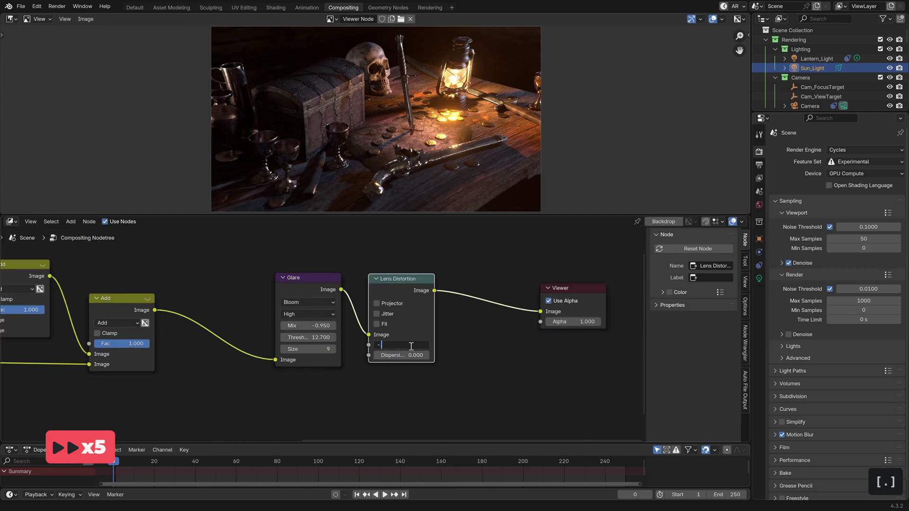
pyautogui.write('0.01')
pyautogui.press('Return')
pyautogui.doubleClick(402, 355)
pyautogui.write('.025')
pyautogui.press('Return')
# Add an Ellipse Mask node below the chain with width and height 0.8.
pyautogui.moveTo(436, 416); pyautogui.dragTo(358, 422, button='middle')
pyautogui.hotkey('shift', 'a')
pyautogui.moveTo(480, 277)
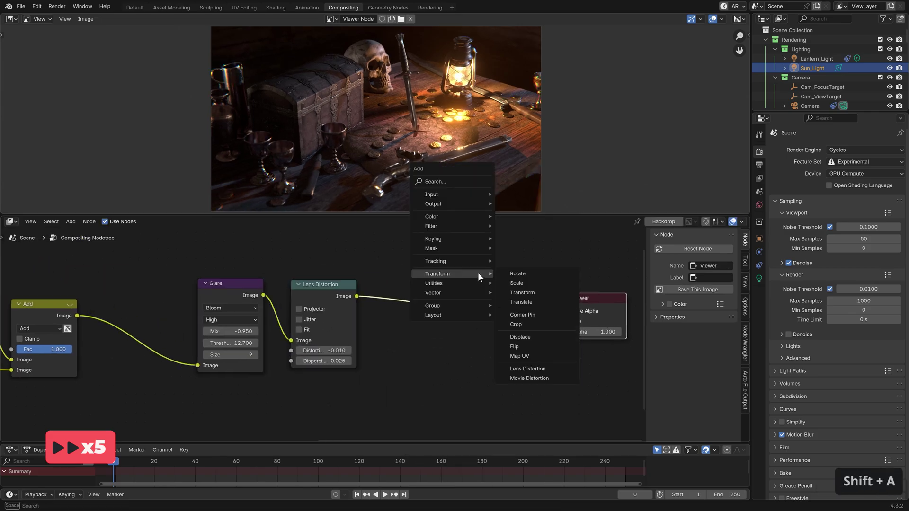
pyautogui.moveTo(431, 248)
pyautogui.click(526, 280)
pyautogui.moveTo(333, 367); pyautogui.dragTo(386, 364)
pyautogui.write('.8')
pyautogui.press('Return')
# Blur the ellipse mask with a Blur node set to 1000 on X and Y.
pyautogui.hotkey('shift', 'a')
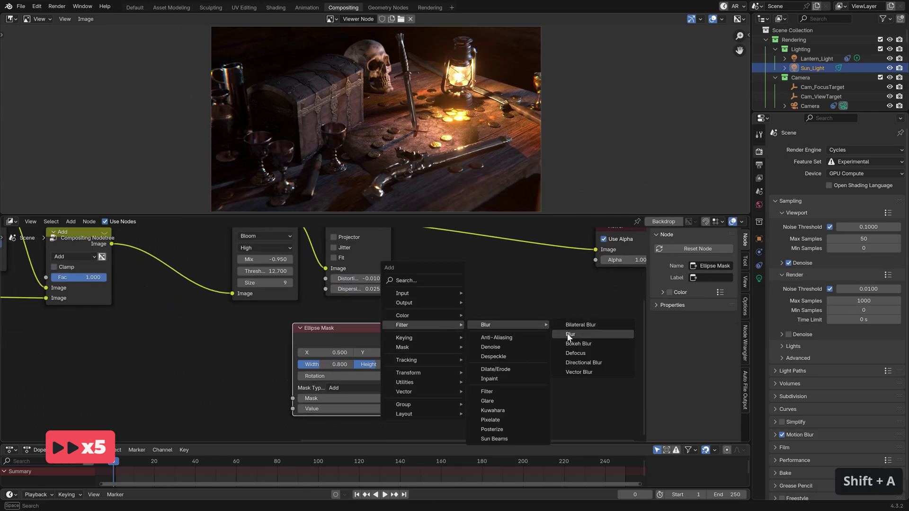
pyautogui.click(582, 325)
pyautogui.click(473, 308)
pyautogui.doubleClick(473, 373)
pyautogui.write('5')
pyautogui.keyDown('ctrl'); pyautogui.keyDown('shift'); pyautogui.click(489, 314); pyautogui.keyUp('shift'); pyautogui.keyUp('ctrl')
pyautogui.doubleClick(474, 373)
pyautogui.write('1000')
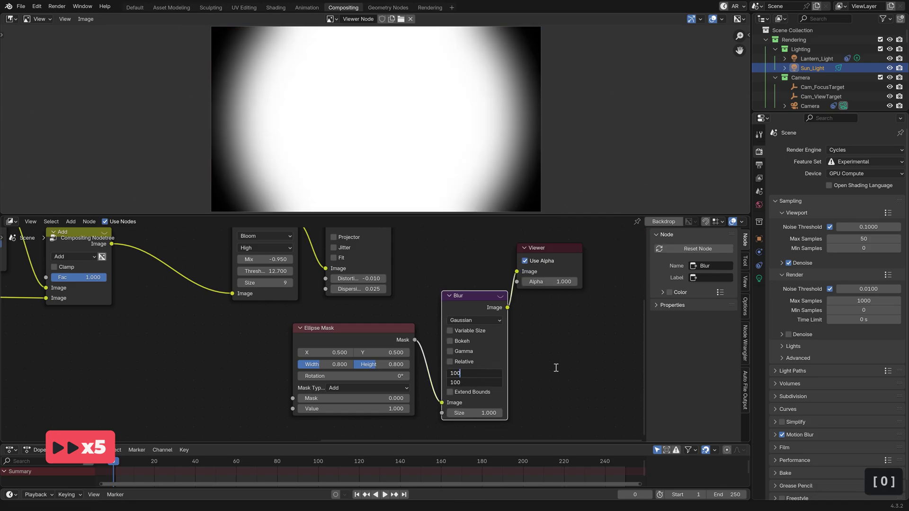
pyautogui.press('Return')
# Insert a Mix Color node on the Lens Distortion link and feed the blurred mask into it.
pyautogui.moveTo(553, 237); pyautogui.dragTo(400, 296, button='middle')
pyautogui.hotkey('shift', 'a')
pyautogui.moveTo(383, 266)
pyautogui.moveTo(465, 279)
pyautogui.click(558, 314)
pyautogui.click(425, 265)
pyautogui.click(420, 274)
# Set the vignette mix to Multiply at factor 0.8, then duplicate the Lens Distortion node.
pyautogui.click(417, 303)
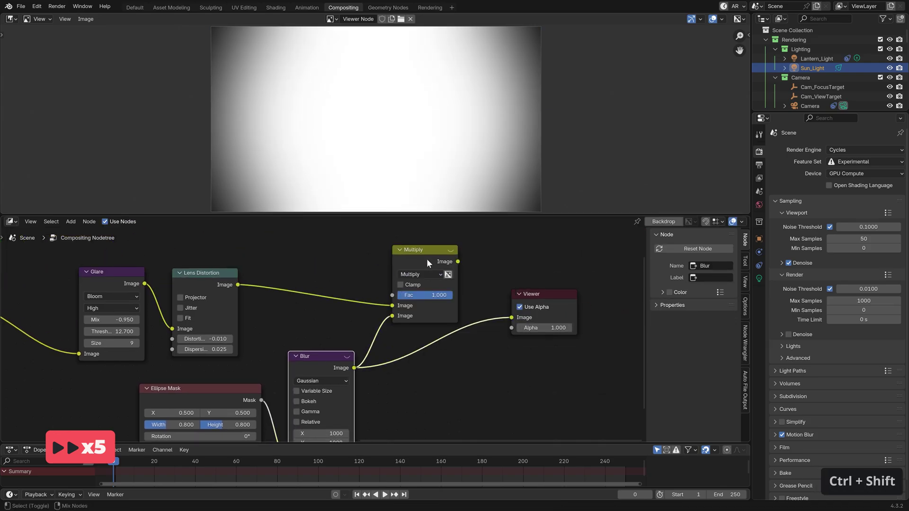
pyautogui.keyDown('ctrl'); pyautogui.keyDown('shift'); pyautogui.click(425, 256); pyautogui.keyUp('shift'); pyautogui.keyUp('ctrl')
pyautogui.doubleClick(425, 295)
pyautogui.write('0.8')
pyautogui.press('Return')
pyautogui.hotkey('shift', 'd')
pyautogui.click(497, 265)
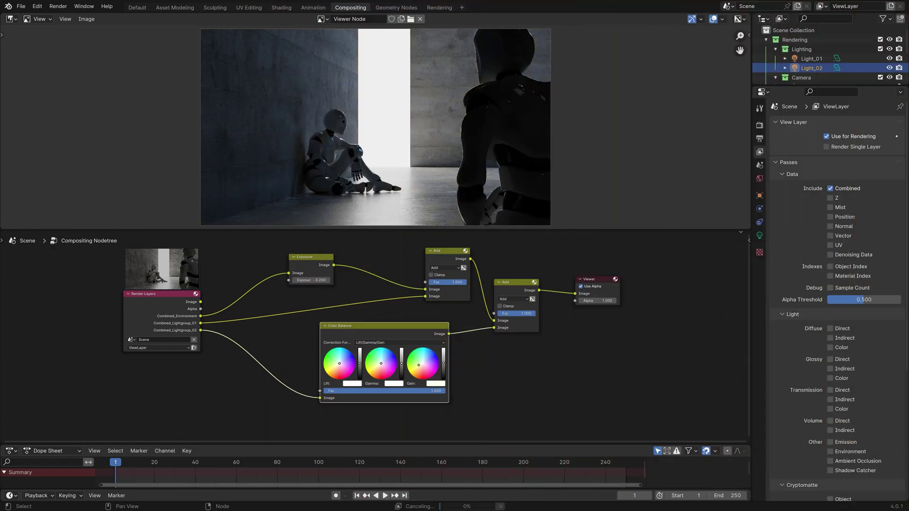
# Drag the Color Balance Gain wheel marker toward magenta for a purple corridor tint.
pyautogui.moveTo(408, 358); pyautogui.dragTo(433, 375)
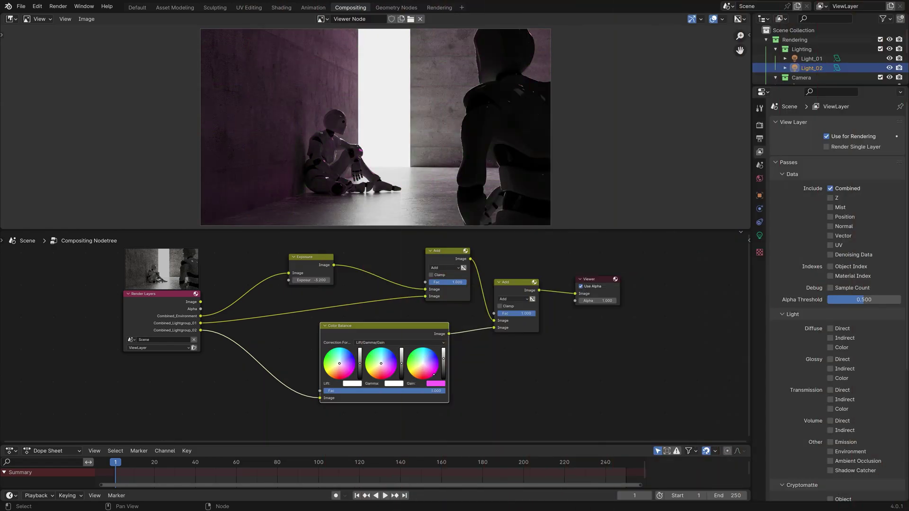